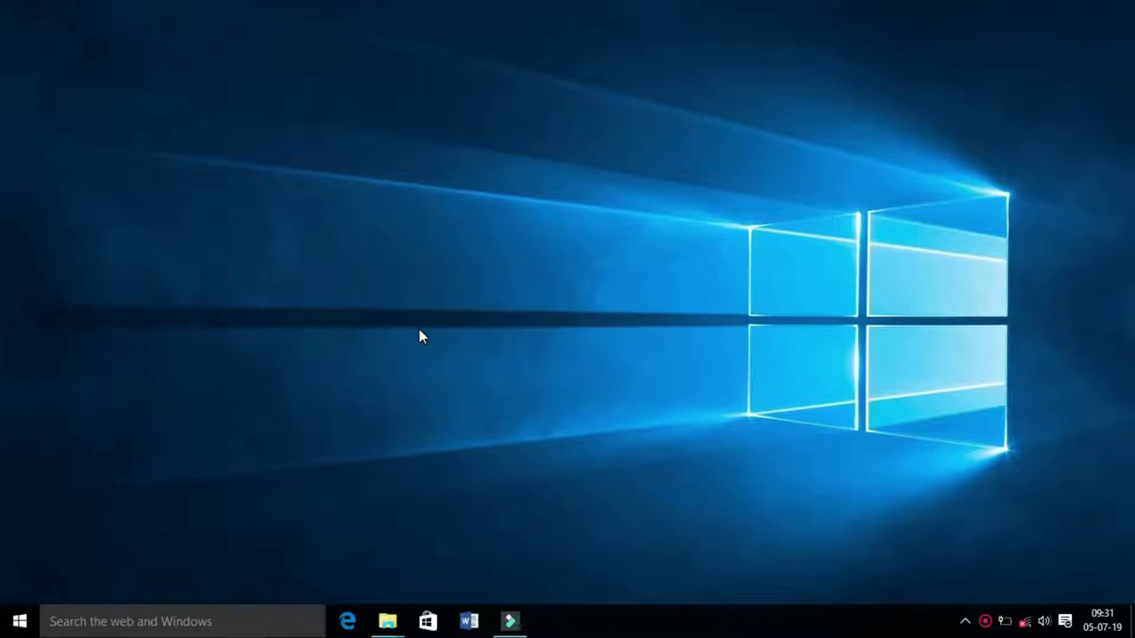
Turn desktop icons back on via View > Show desktop icons, then open Gestion Budgetaire in Word
{"action": "right_click", "coordinate": [686, 168]}
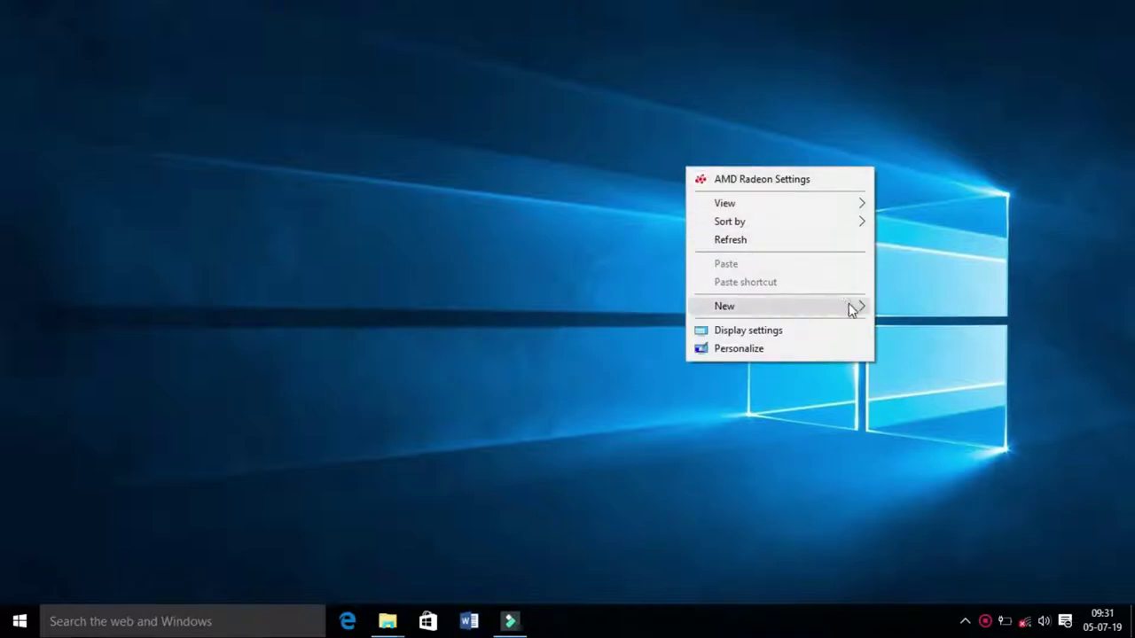
{"action": "mouse_move", "coordinate": [854, 307]}
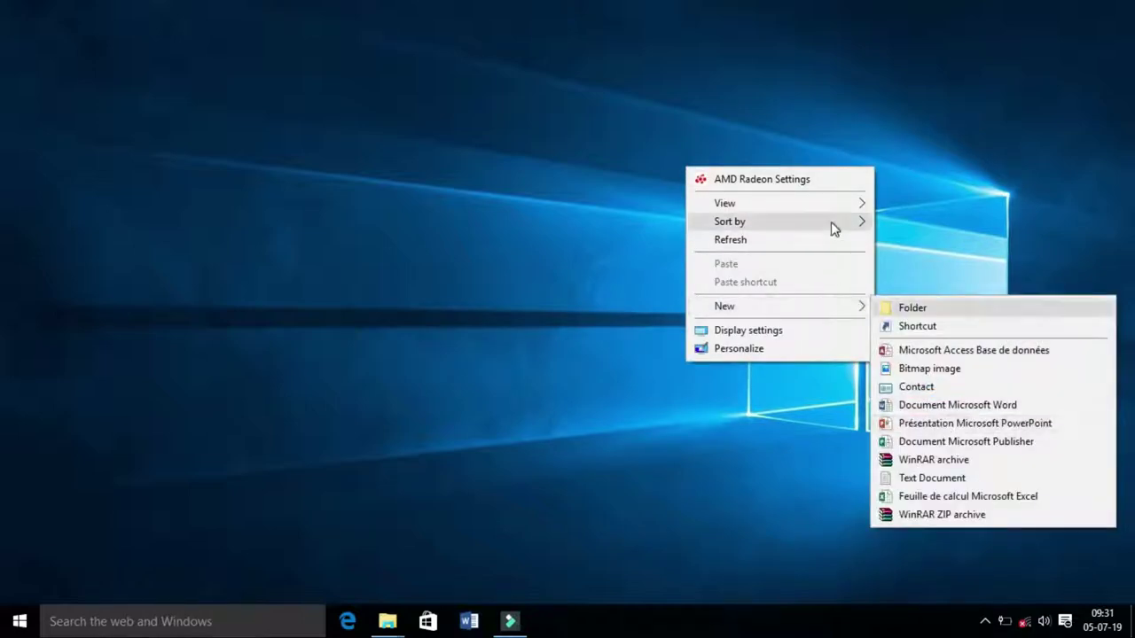
{"action": "mouse_move", "coordinate": [846, 213]}
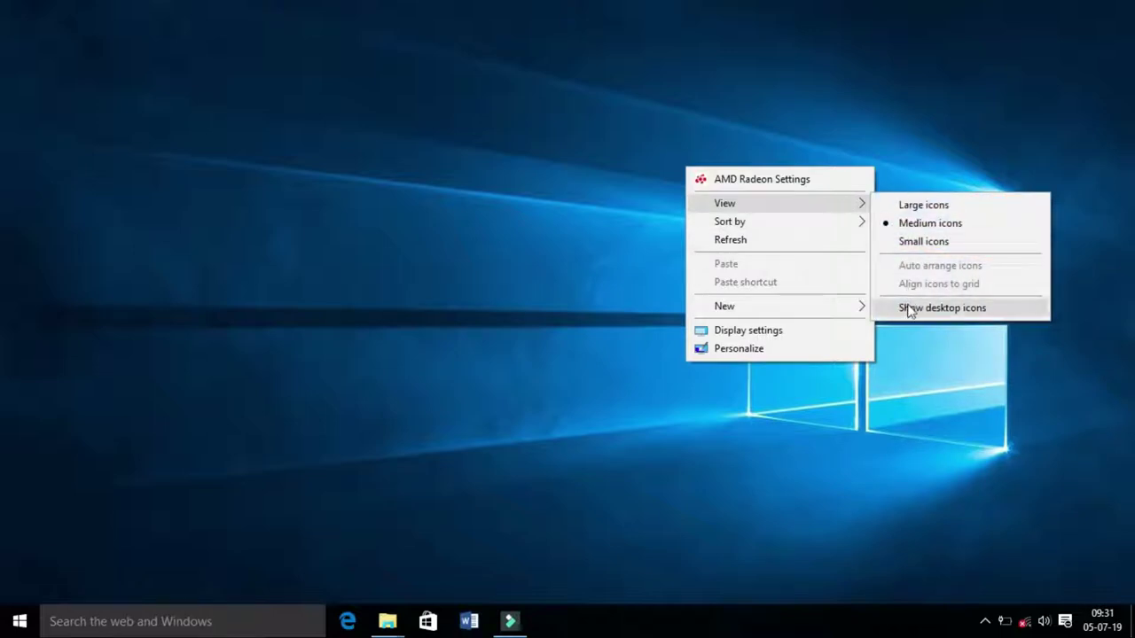
{"action": "left_click", "coordinate": [908, 310]}
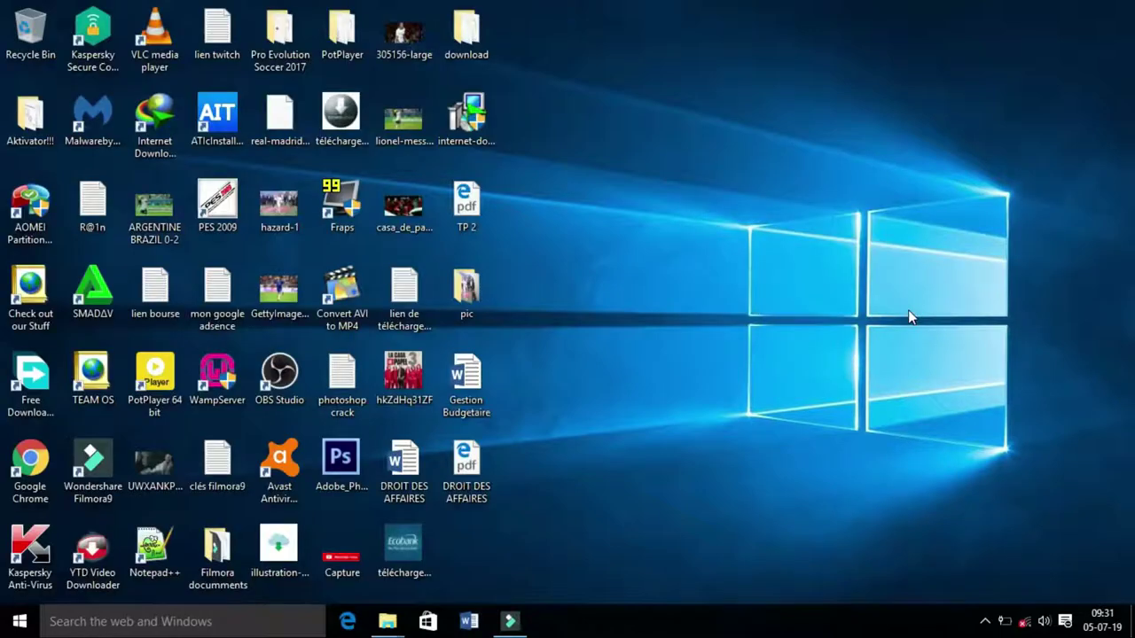
{"action": "double_click", "coordinate": [468, 387]}
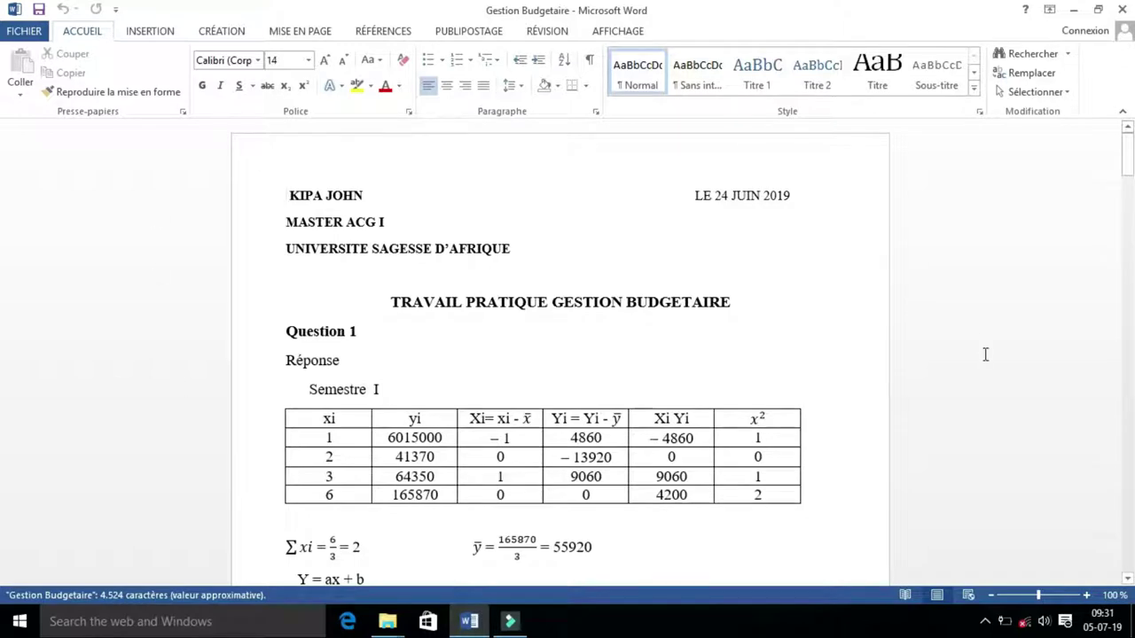
{"action": "left_click_drag", "start_coordinate": [1127, 151], "coordinate": [1131, 480]}
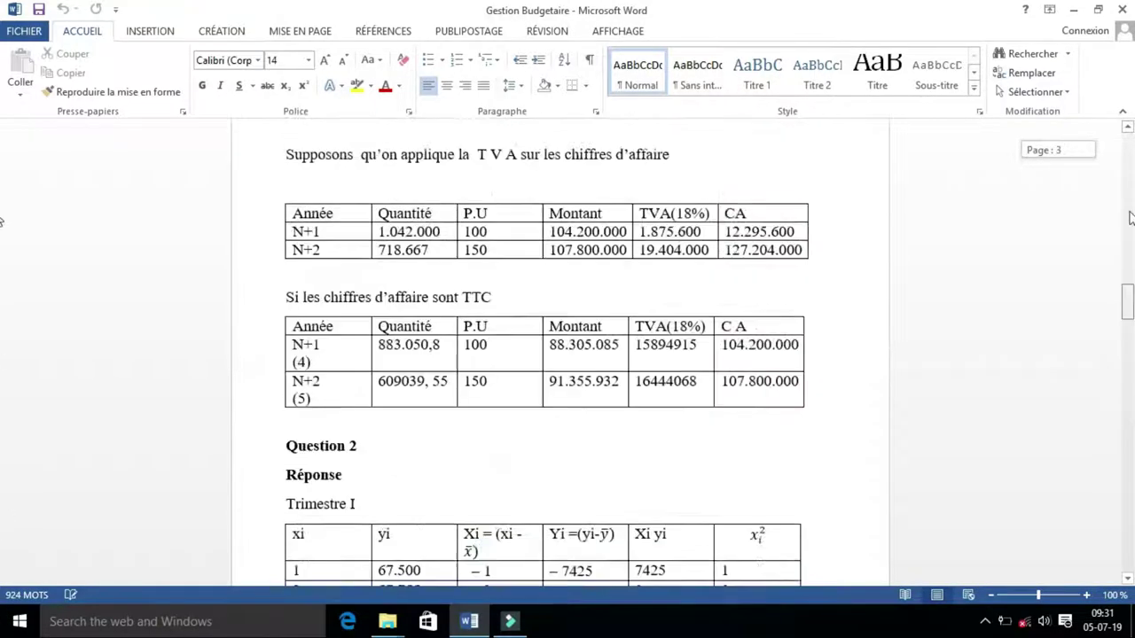
{"action": "left_click_drag", "start_coordinate": [1131, 480], "coordinate": [1130, 131]}
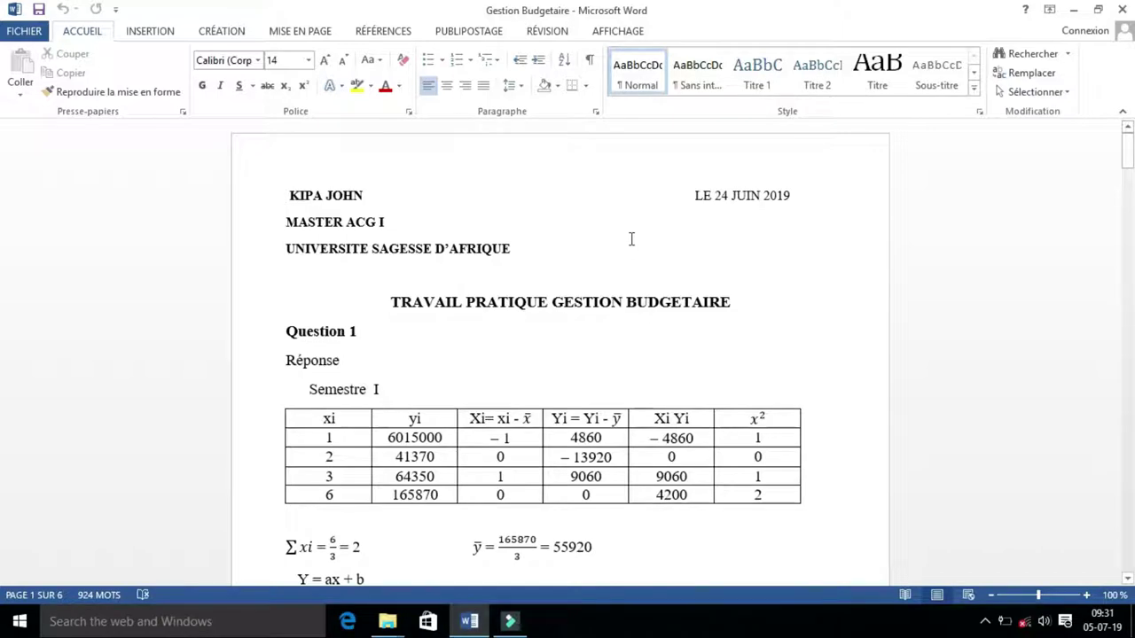
Open Save As for Gestion Budgetaire with Desktop as the folder and the Outils menu expanded
{"action": "left_click", "coordinate": [21, 34]}
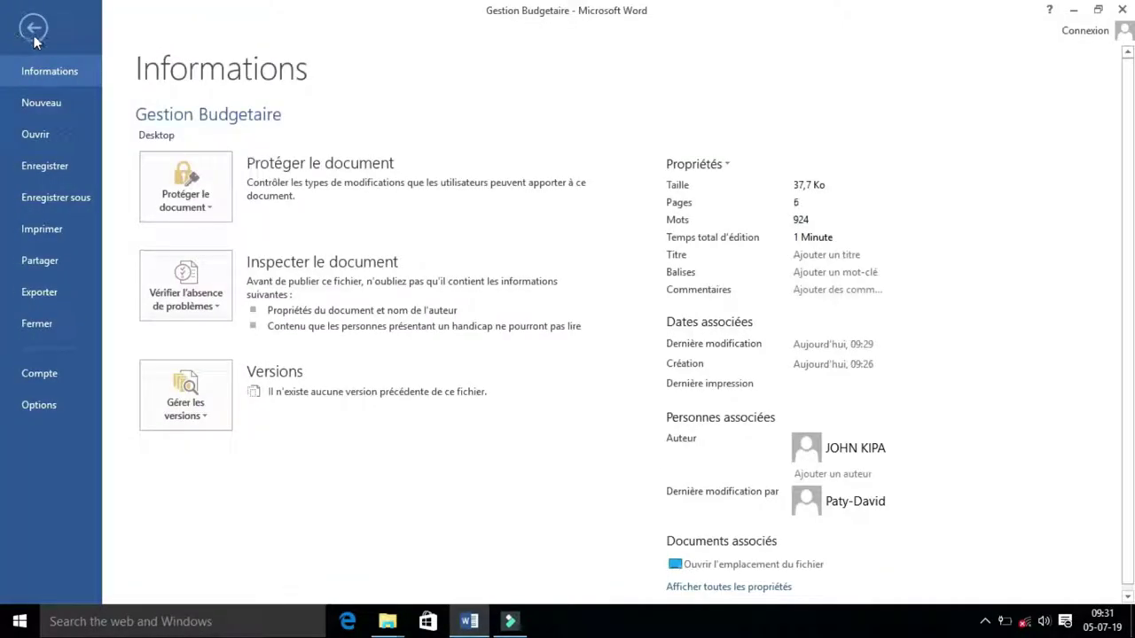
{"action": "left_click", "coordinate": [36, 34]}
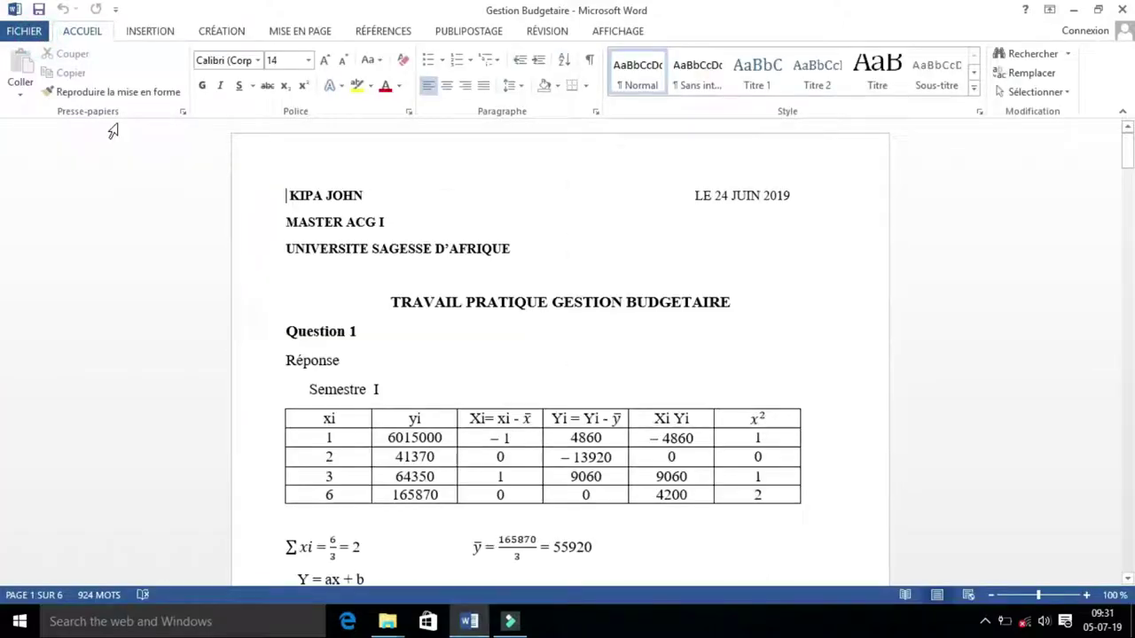
{"action": "left_click", "coordinate": [26, 34]}
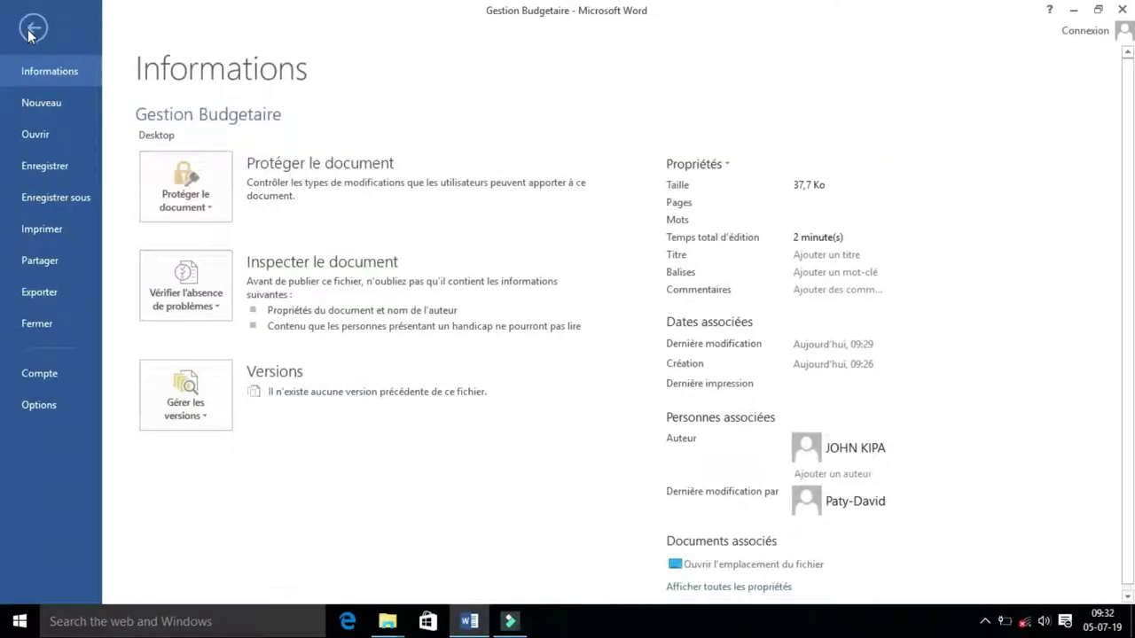
{"action": "left_click", "coordinate": [60, 203]}
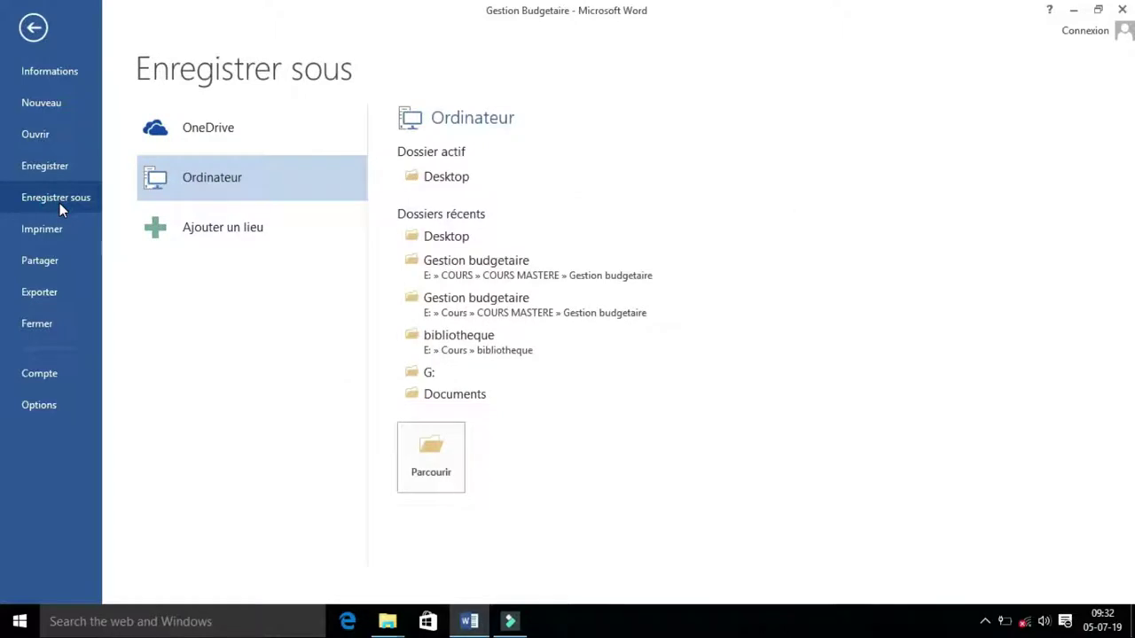
{"action": "left_click", "coordinate": [422, 455]}
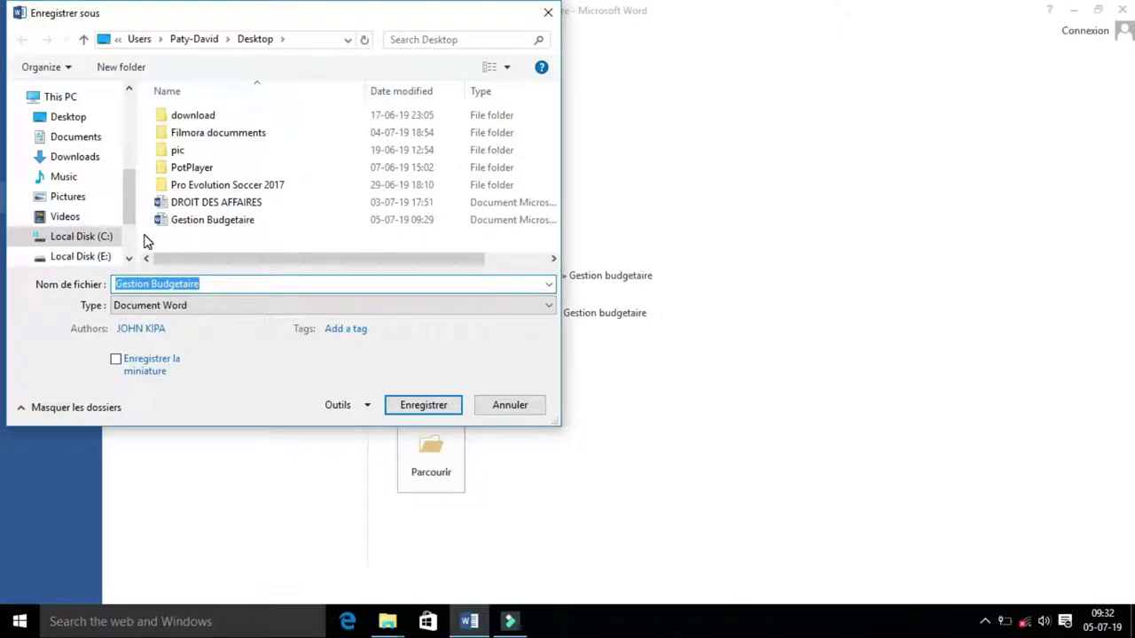
{"action": "left_click", "coordinate": [71, 119]}
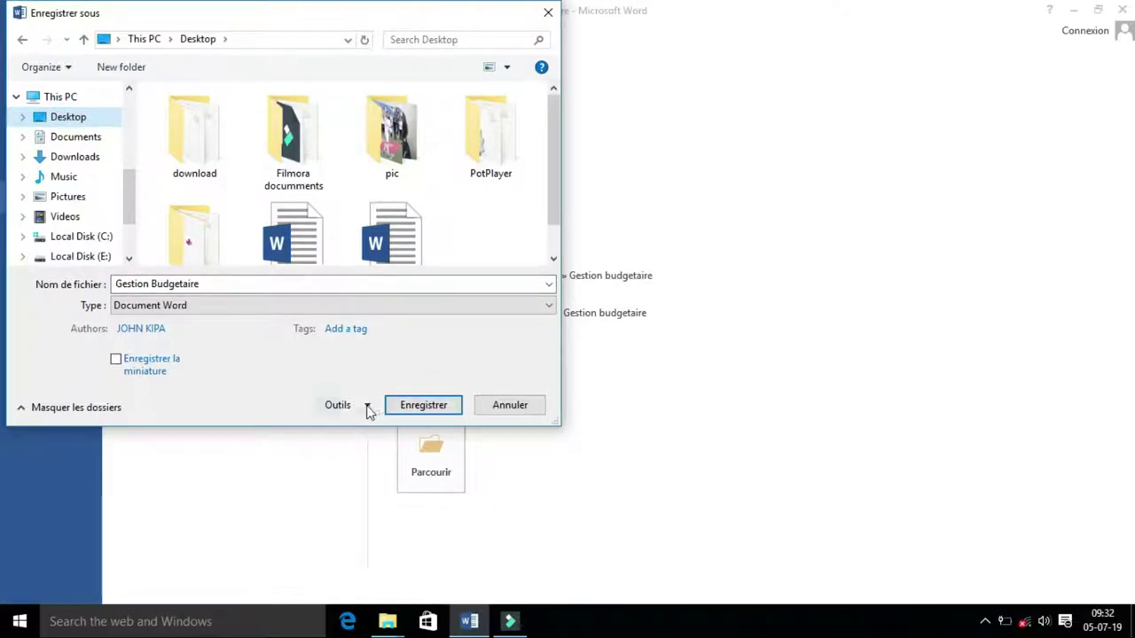
{"action": "left_click", "coordinate": [368, 407]}
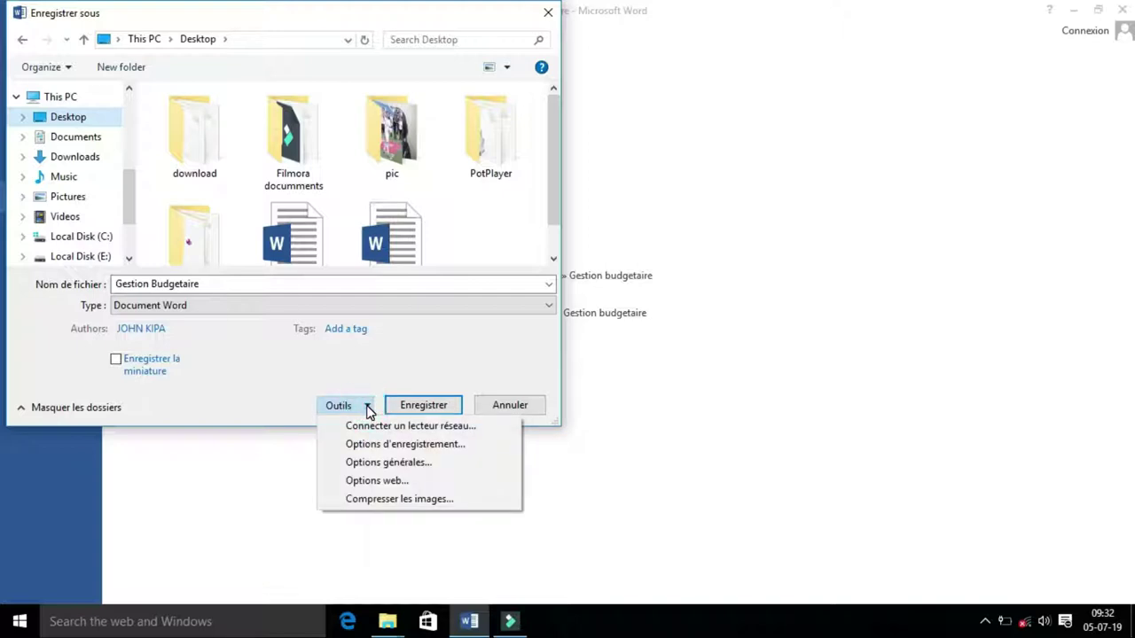
In Options générales, enter a password for opening the file, then retype it to confirm
{"action": "left_click", "coordinate": [393, 463]}
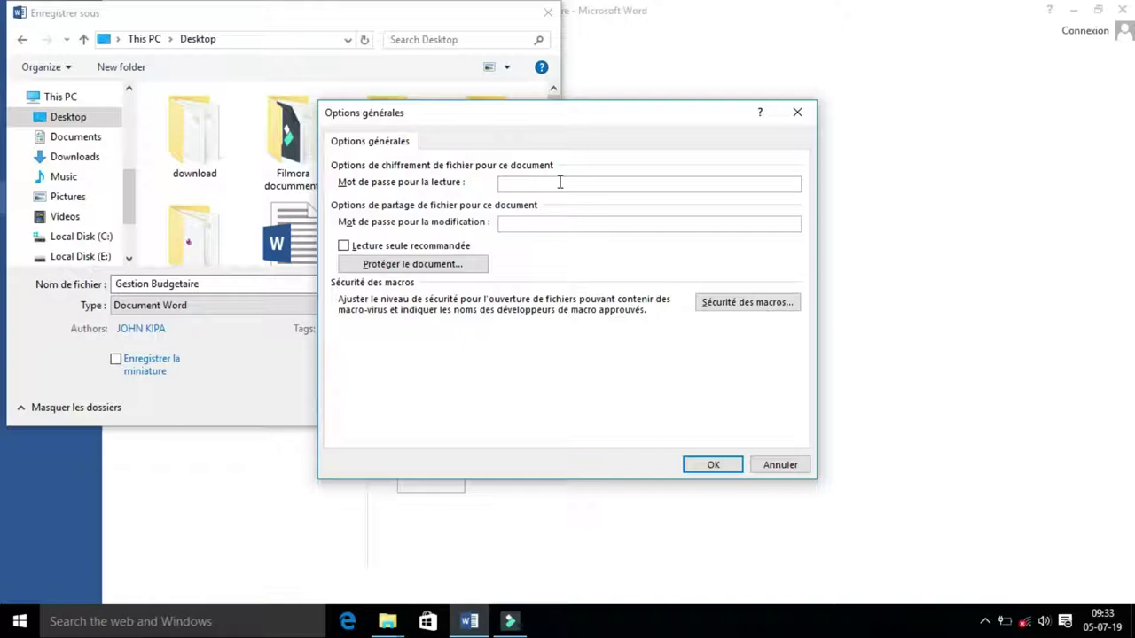
{"action": "left_click", "coordinate": [559, 182]}
{"action": "left_click", "coordinate": [555, 224]}
{"action": "left_click", "coordinate": [713, 466]}
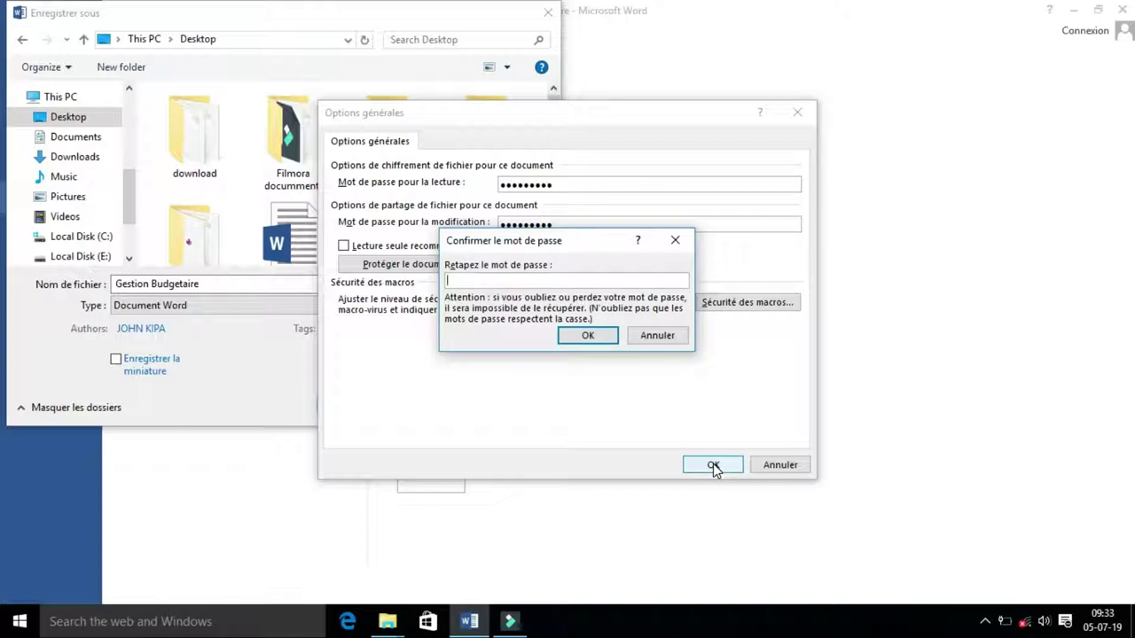
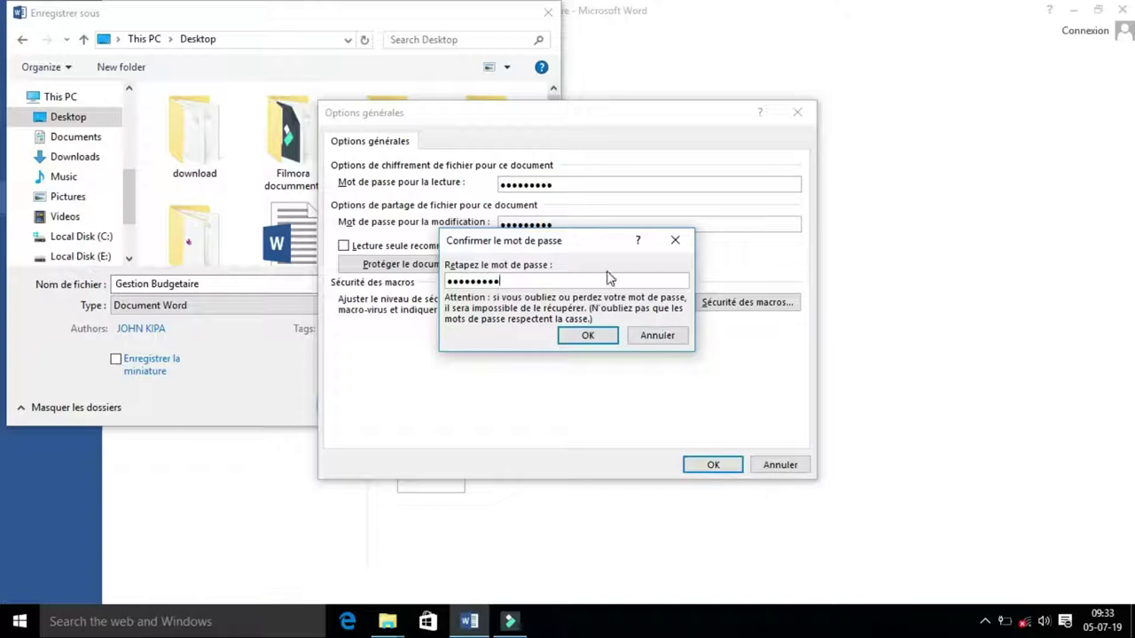
{"action": "left_click", "coordinate": [587, 336]}
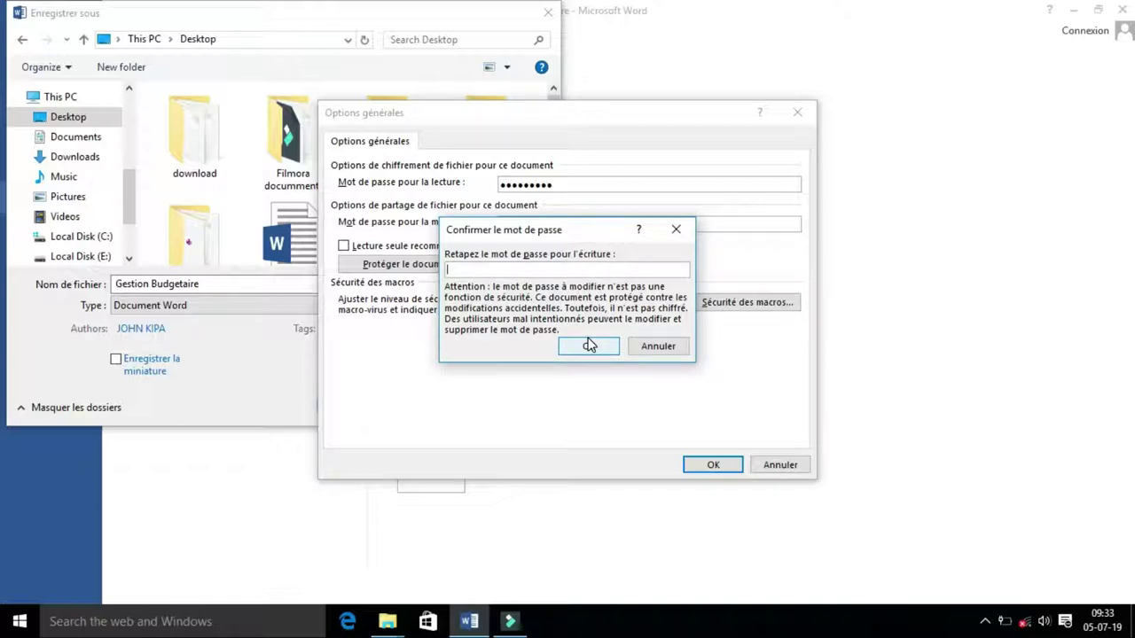
Confirm the password, save the protected Gestion Budgetaire to the Desktop, and close Word
{"action": "left_click", "coordinate": [582, 351]}
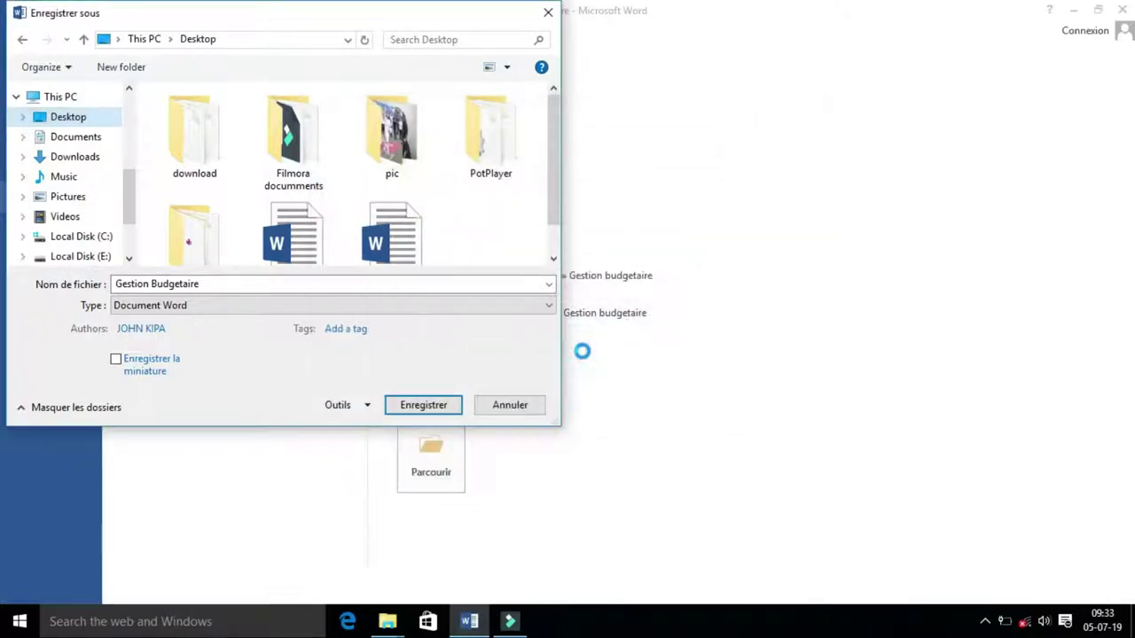
{"action": "left_click", "coordinate": [424, 413]}
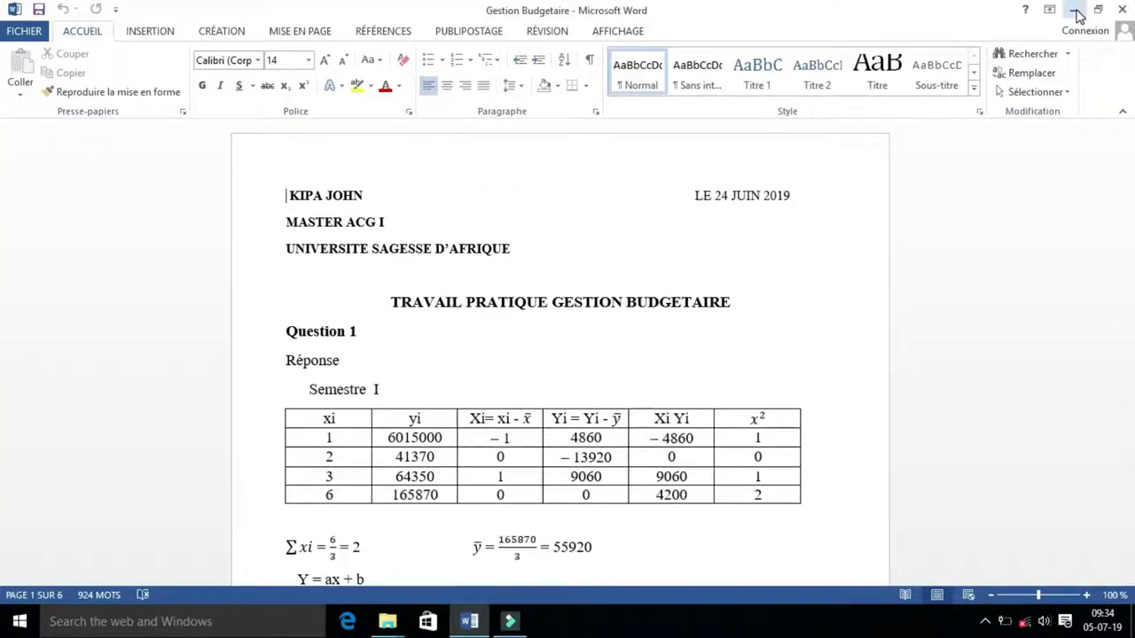
{"action": "left_click", "coordinate": [1124, 16]}
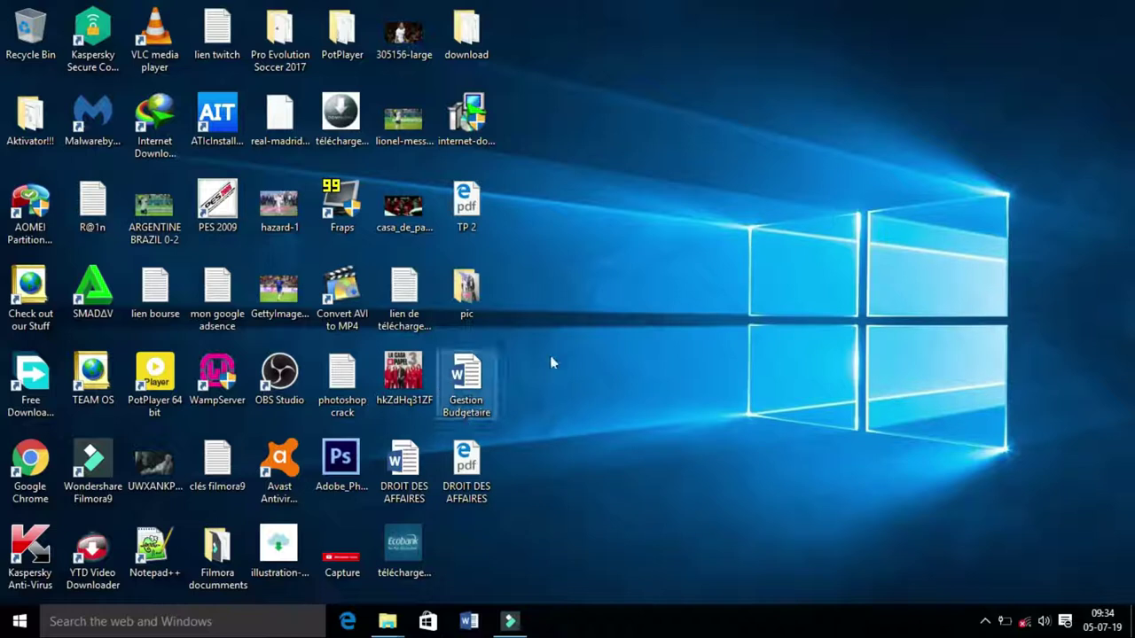
Try reopening Gestion Budgetaire with a wrong password, dismiss the refusal, and close Word
{"action": "double_click", "coordinate": [468, 383]}
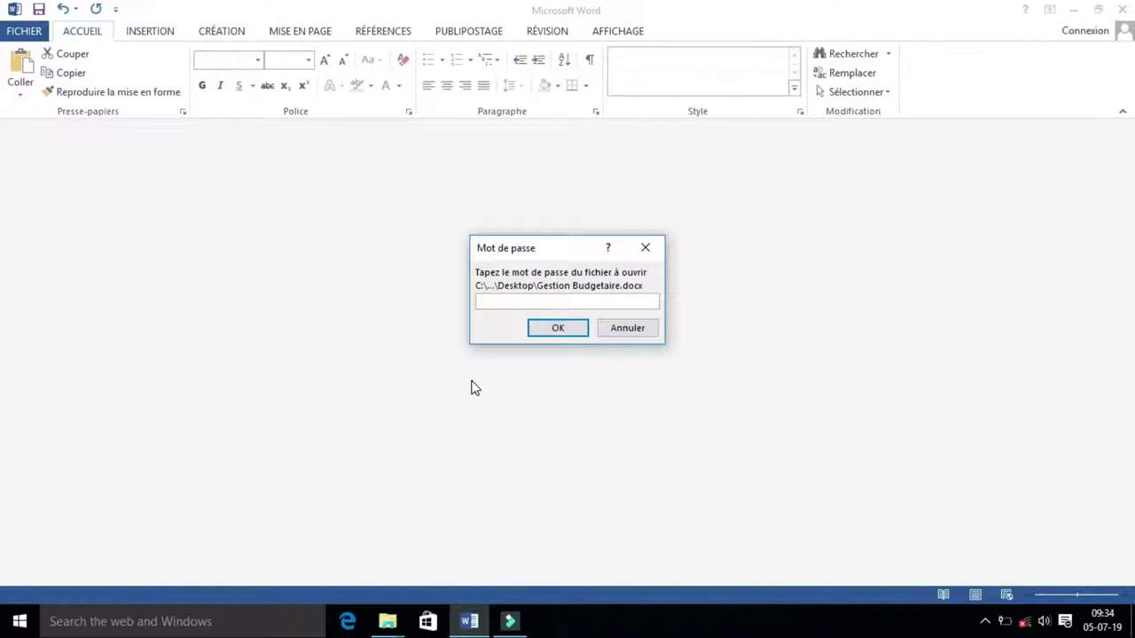
{"action": "left_click", "coordinate": [566, 332]}
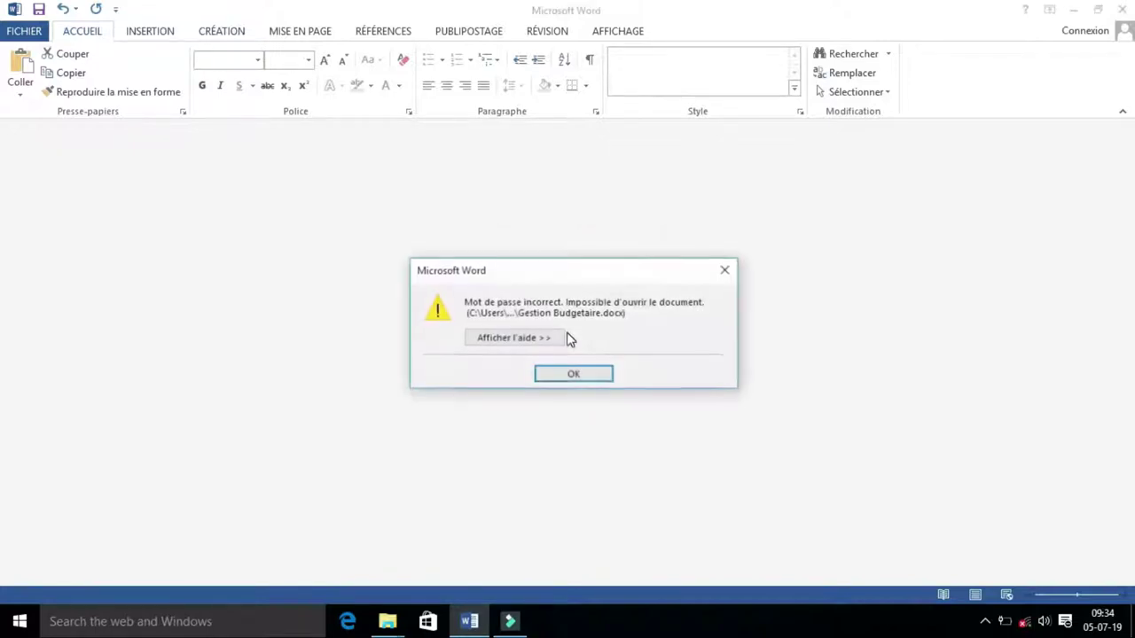
{"action": "left_click", "coordinate": [584, 378]}
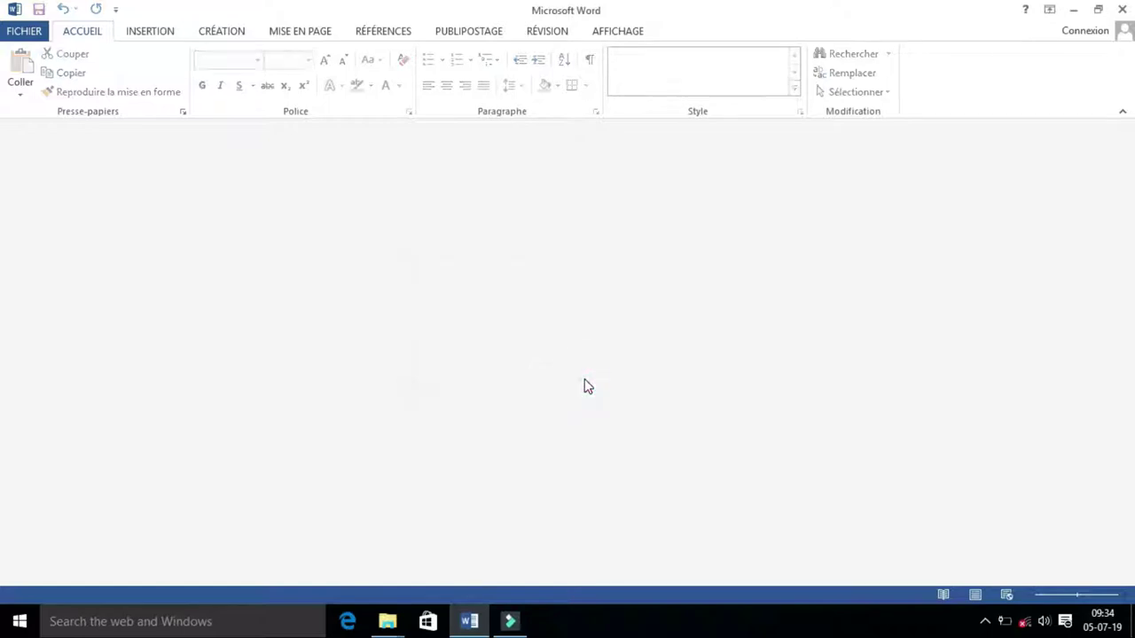
{"action": "left_click", "coordinate": [1123, 9]}
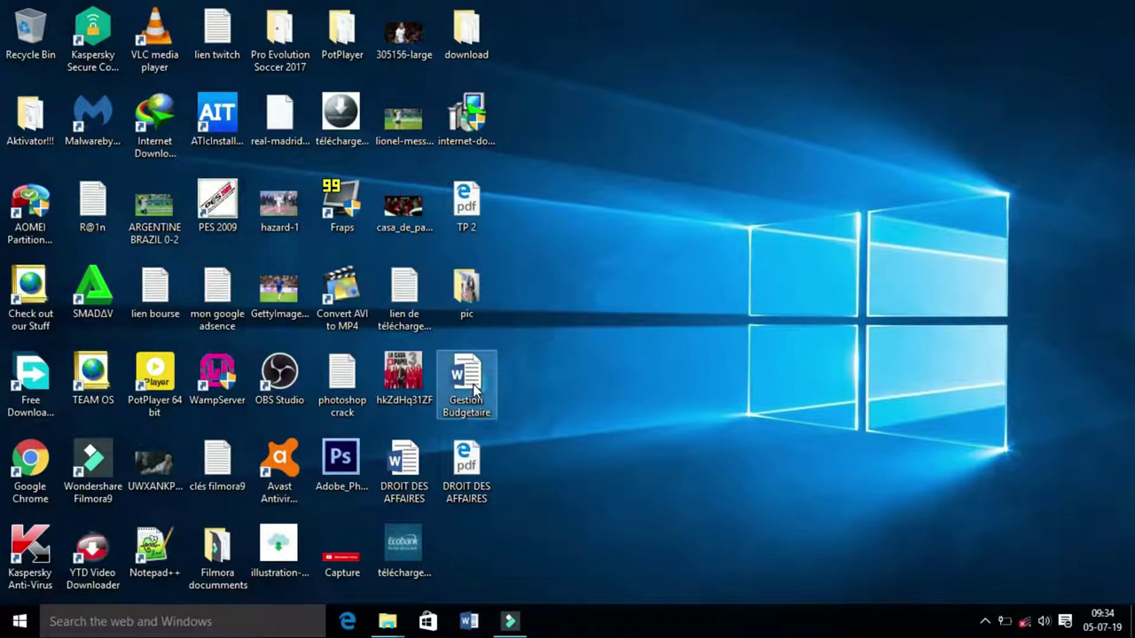
Reopen Gestion Budgetaire by entering the open password and then the modify password
{"action": "double_click", "coordinate": [474, 387]}
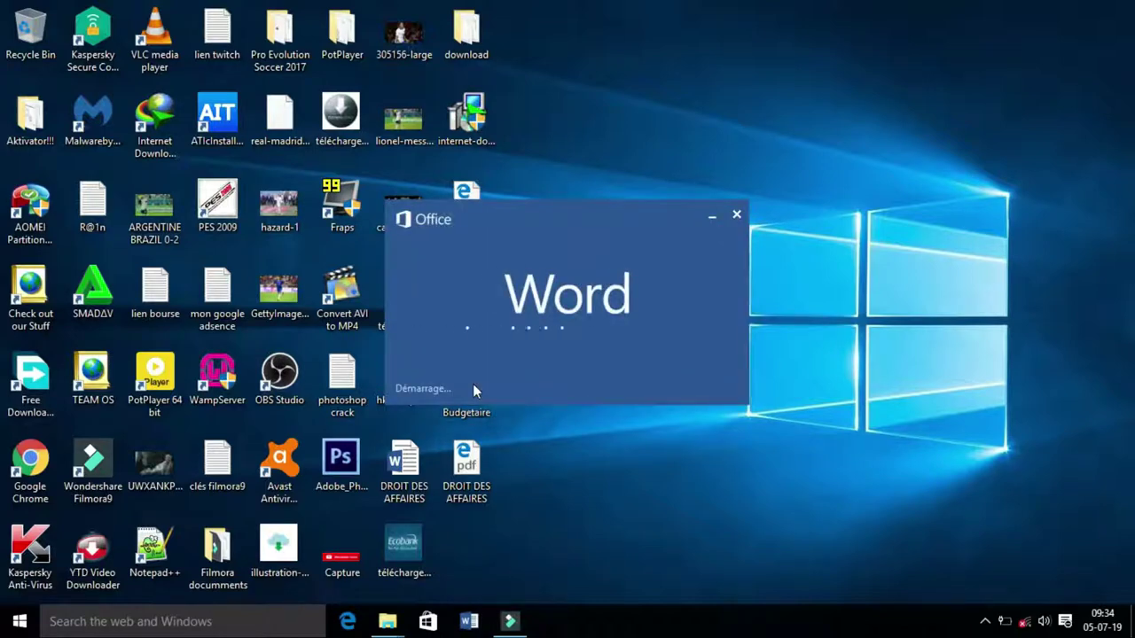
{"action": "type", "text": "*********"}
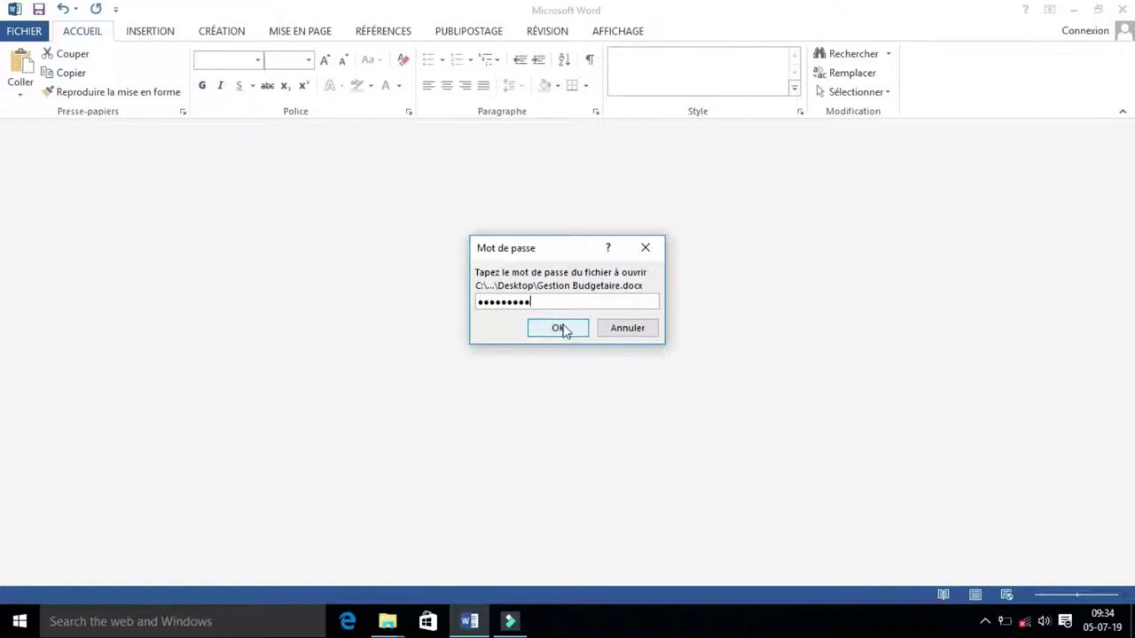
{"action": "left_click", "coordinate": [559, 328]}
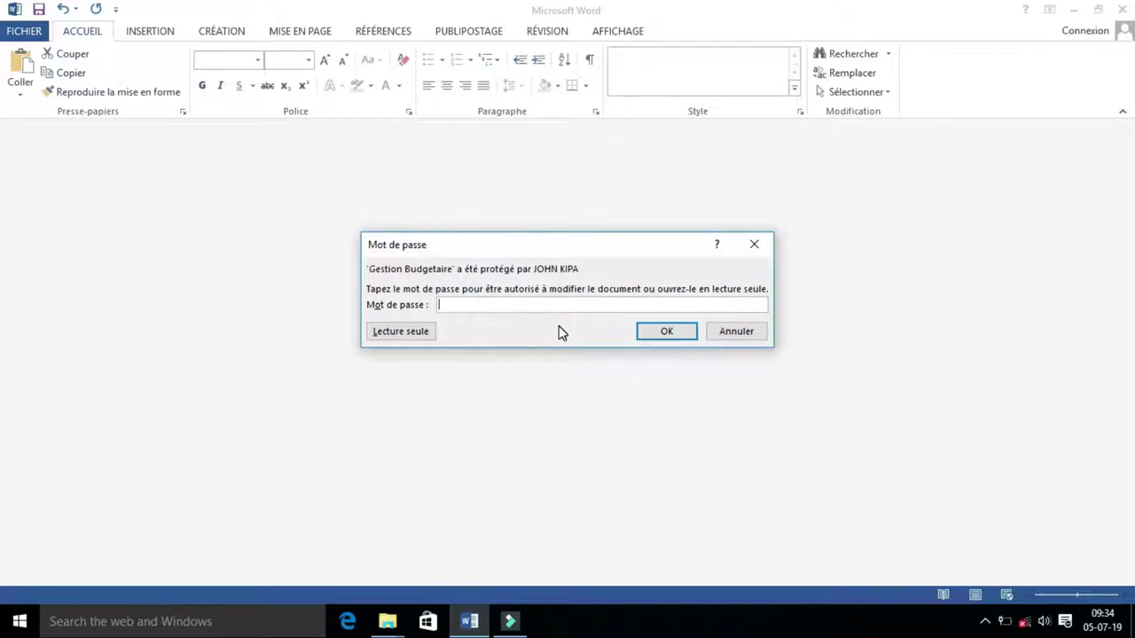
{"action": "type", "text": "*"}
{"action": "type", "text": "*******"}
{"action": "left_click", "coordinate": [667, 332]}
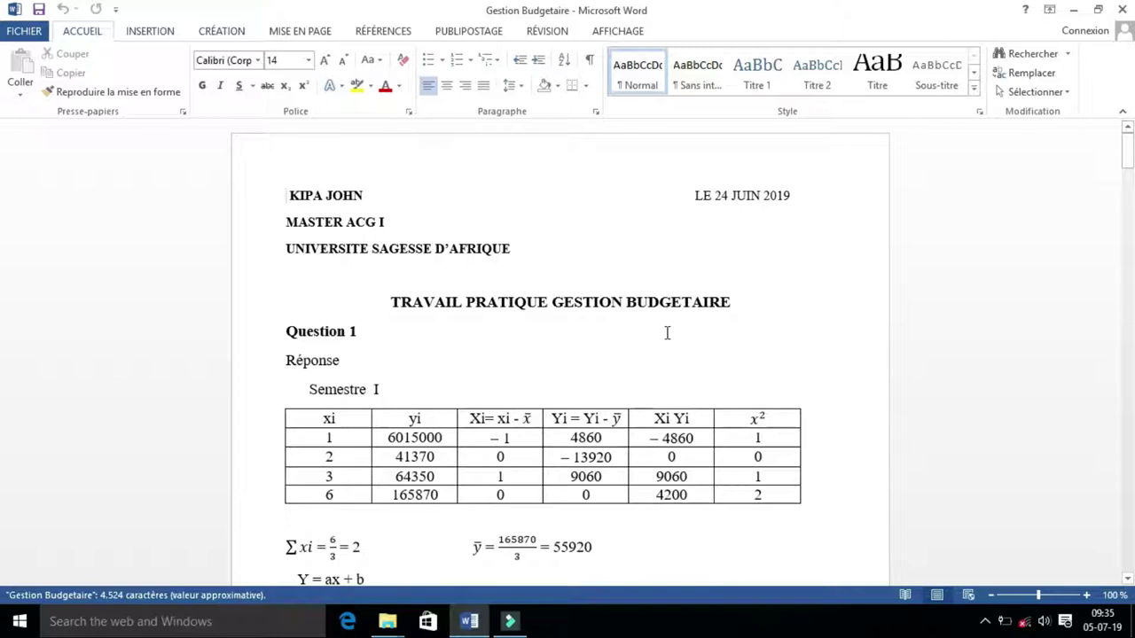
Replace the name on the document's first line with a different name and save with Ctrl+S
{"action": "left_click", "coordinate": [367, 196]}
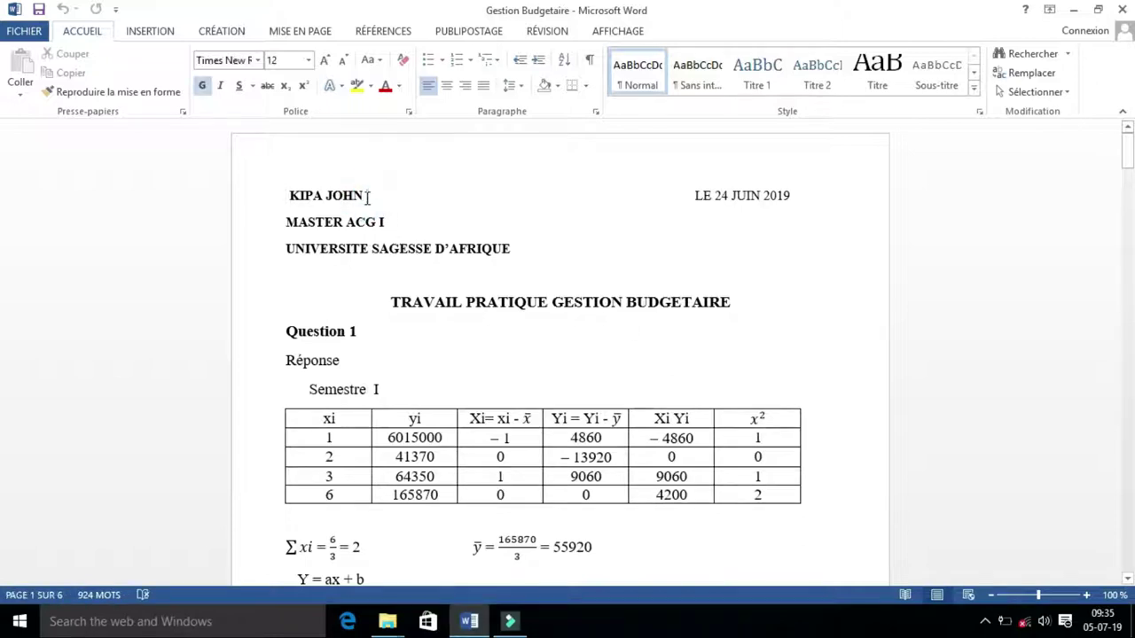
{"action": "key", "text": "BackSpace"}
{"action": "key", "text": "BackSpace"}
{"action": "key", "text": "BackSpace"}
{"action": "key", "text": "BackSpace"}
{"action": "key", "text": "BackSpace"}
{"action": "key", "text": "BackSpace"}
{"action": "key", "text": "BackSpace"}
{"action": "key", "text": "BackSpace"}
{"action": "key", "text": "BackSpace"}
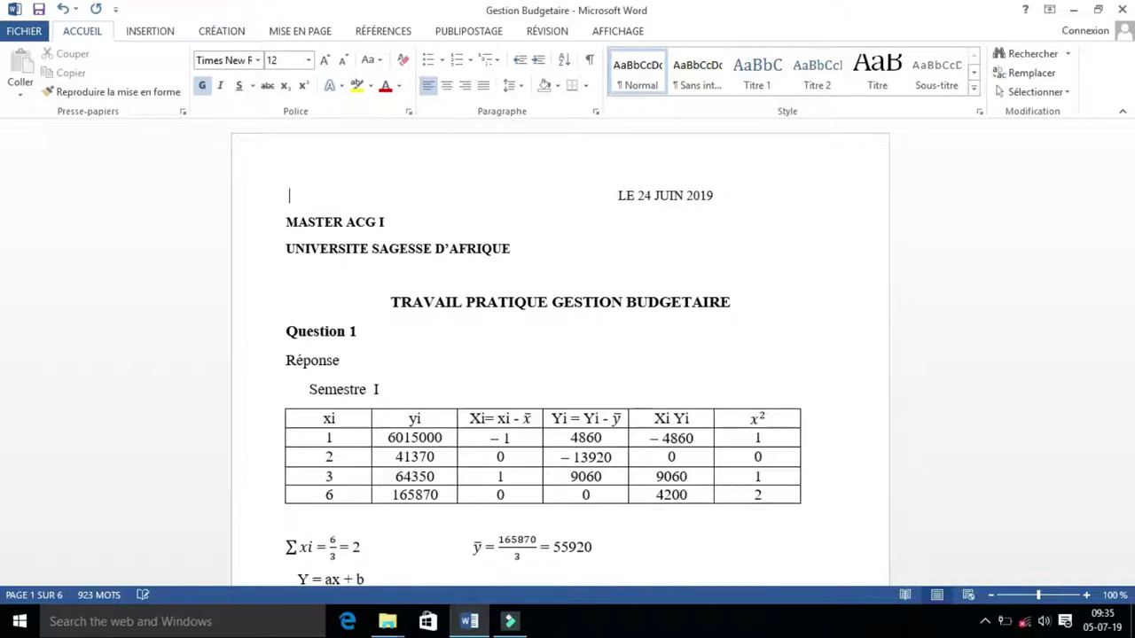
{"action": "type", "text": "jospin"}
{"action": "key", "text": "BackSpace"}
{"action": "key", "text": "BackSpace"}
{"action": "key", "text": "BackSpace"}
{"action": "key", "text": "BackSpace"}
{"action": "key", "text": "BackSpace"}
{"action": "key", "text": "BackSpace"}
{"action": "type", "text": "B "}
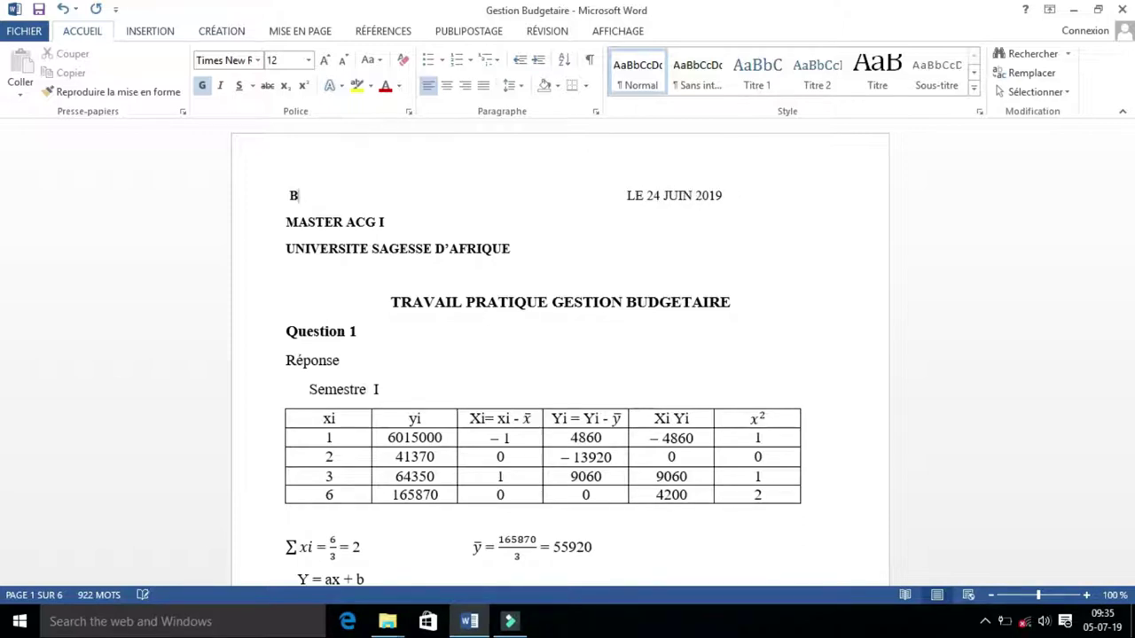
{"action": "type", "text": "ONGI"}
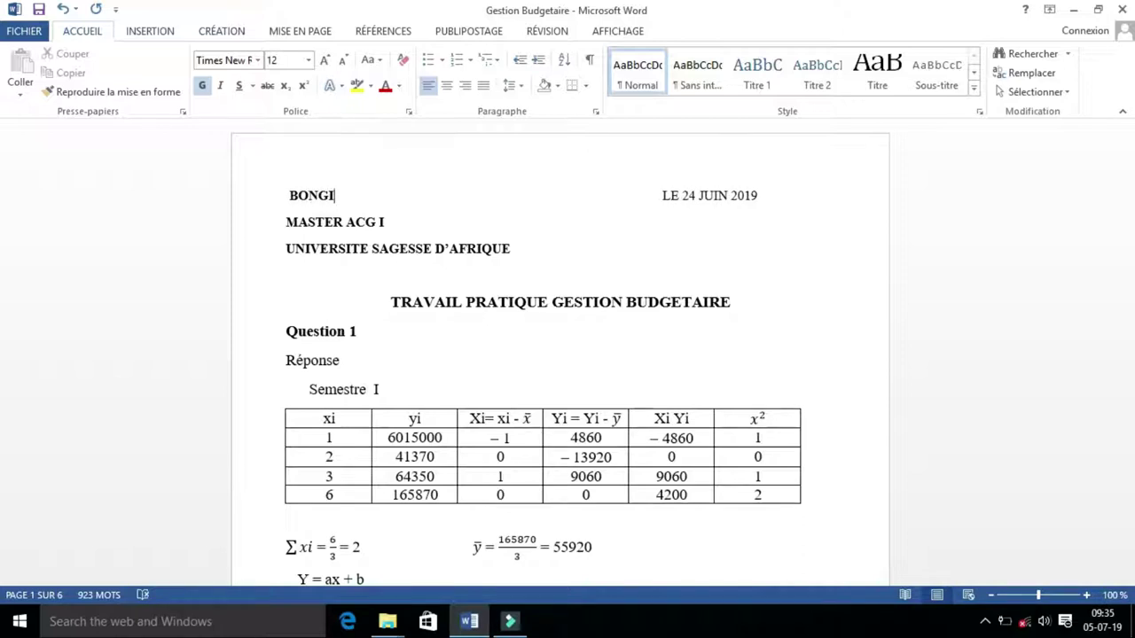
{"action": "key", "text": "ctrl+s"}
Re-save Gestion Budgetaire with the 'Mot de passe pour la lecture' cleared in Options générales
{"action": "left_click", "coordinate": [23, 36]}
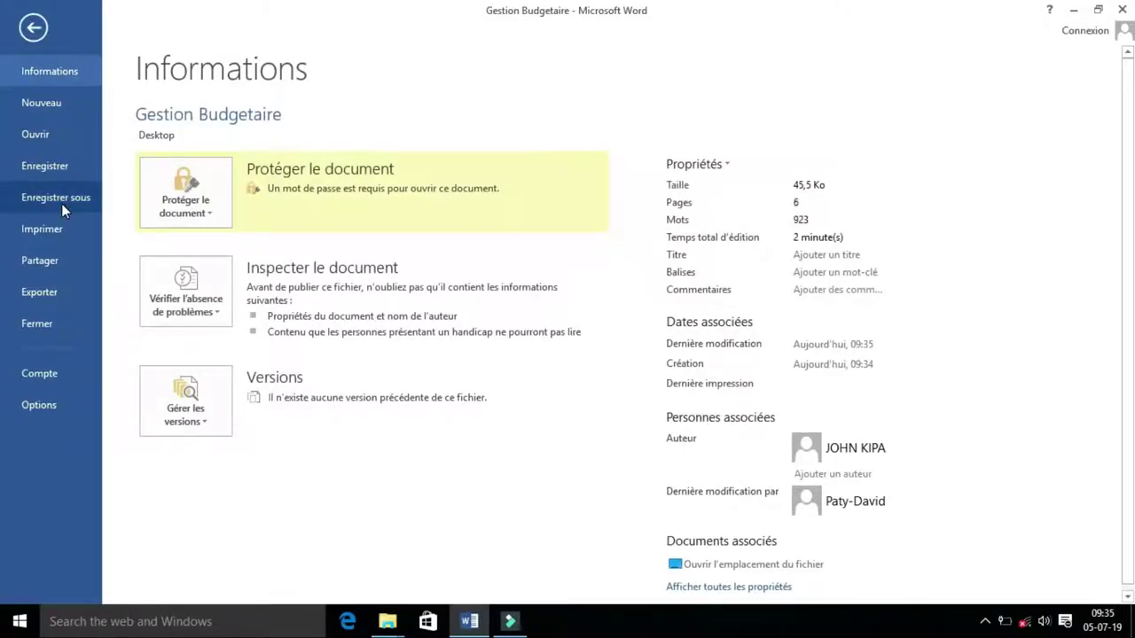
{"action": "left_click", "coordinate": [61, 203]}
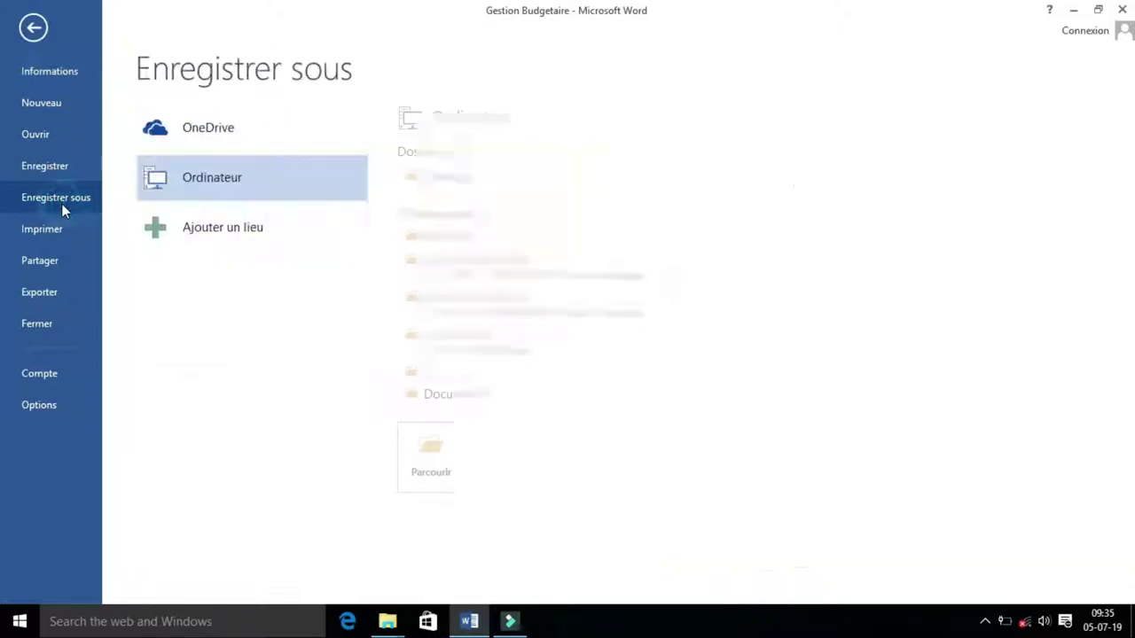
{"action": "left_click", "coordinate": [428, 448]}
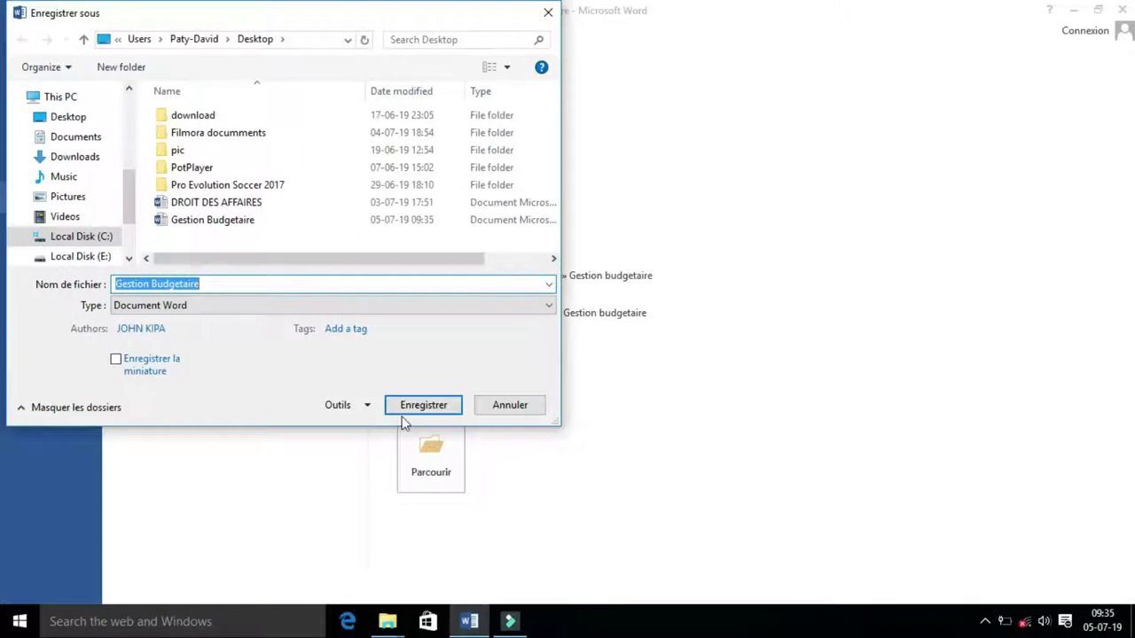
{"action": "left_click", "coordinate": [368, 407]}
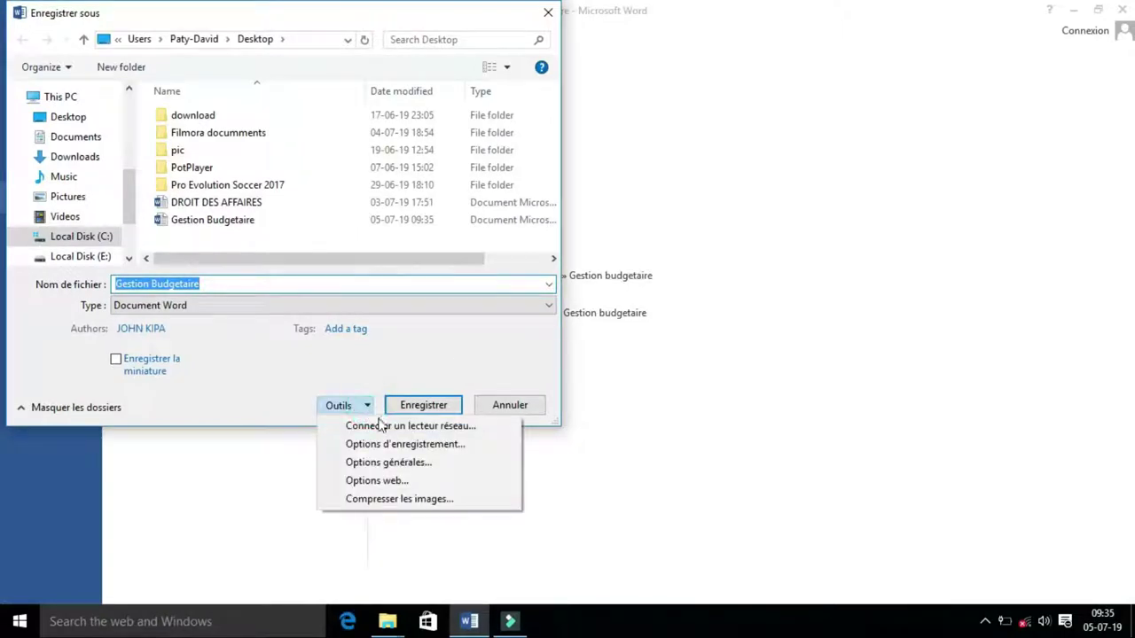
{"action": "left_click", "coordinate": [407, 463]}
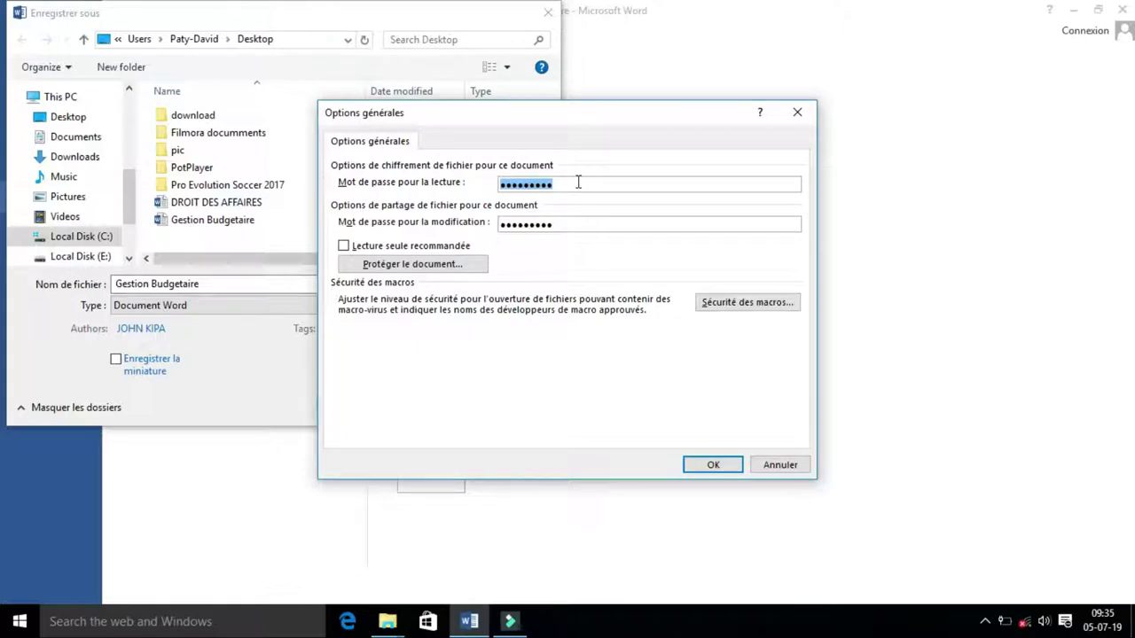
{"action": "key", "text": "BackSpace"}
{"action": "left_click", "coordinate": [716, 465]}
{"action": "left_click", "coordinate": [422, 407]}
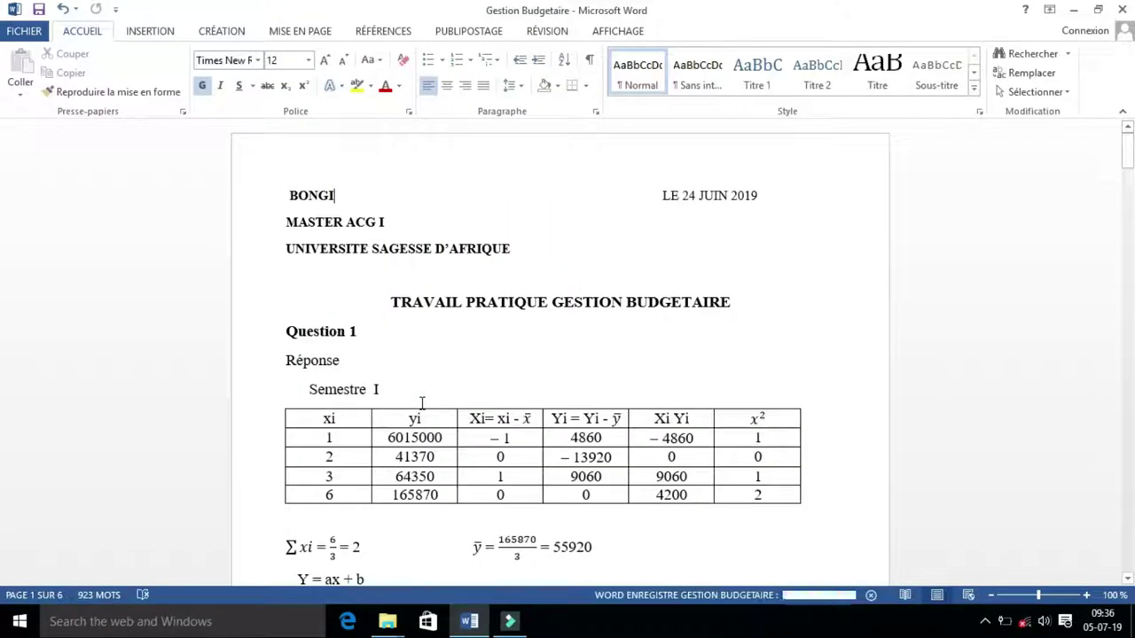
Close Word and reopen Gestion Budgetaire from its desktop icon
{"action": "left_click", "coordinate": [1128, 9]}
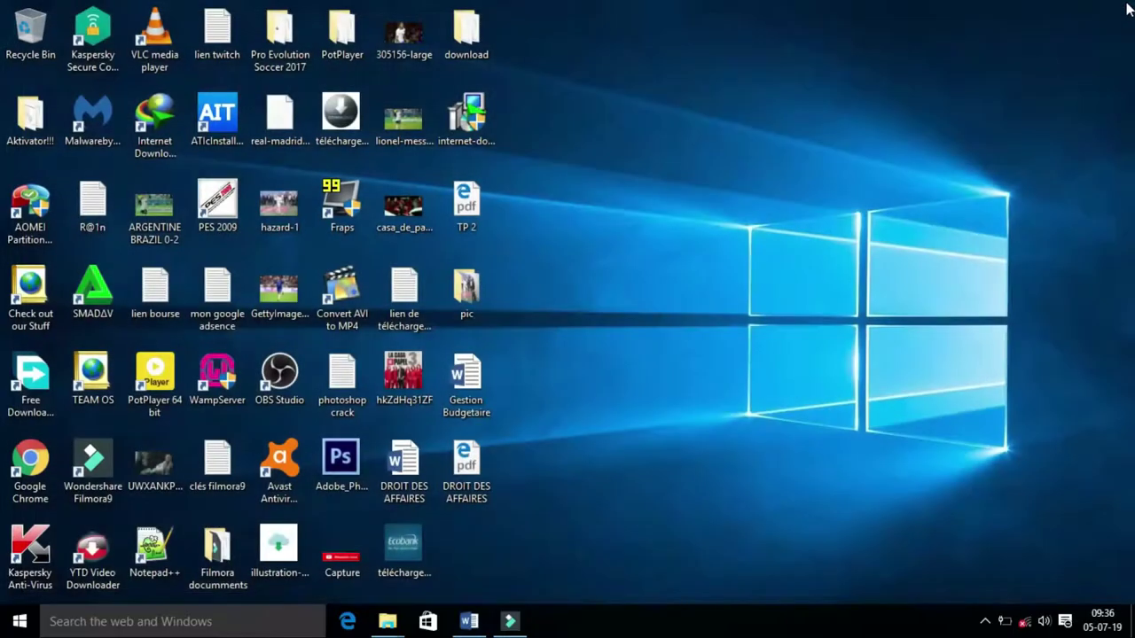
{"action": "double_click", "coordinate": [469, 383]}
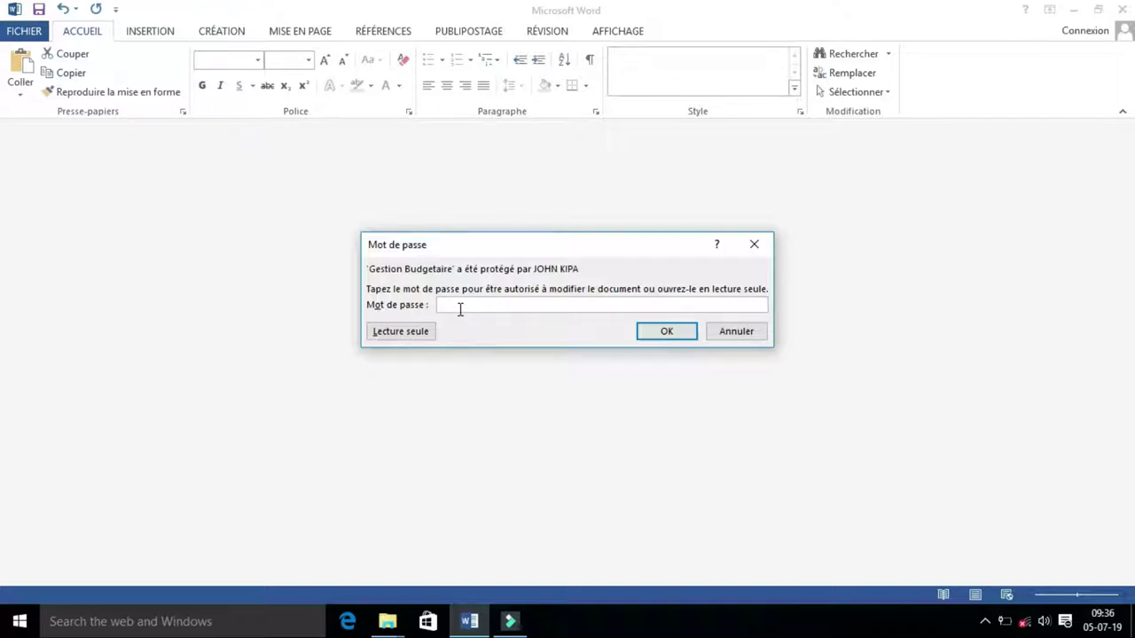
Open Gestion Budgetaire read-only without the password and page through it
{"action": "left_click", "coordinate": [400, 331]}
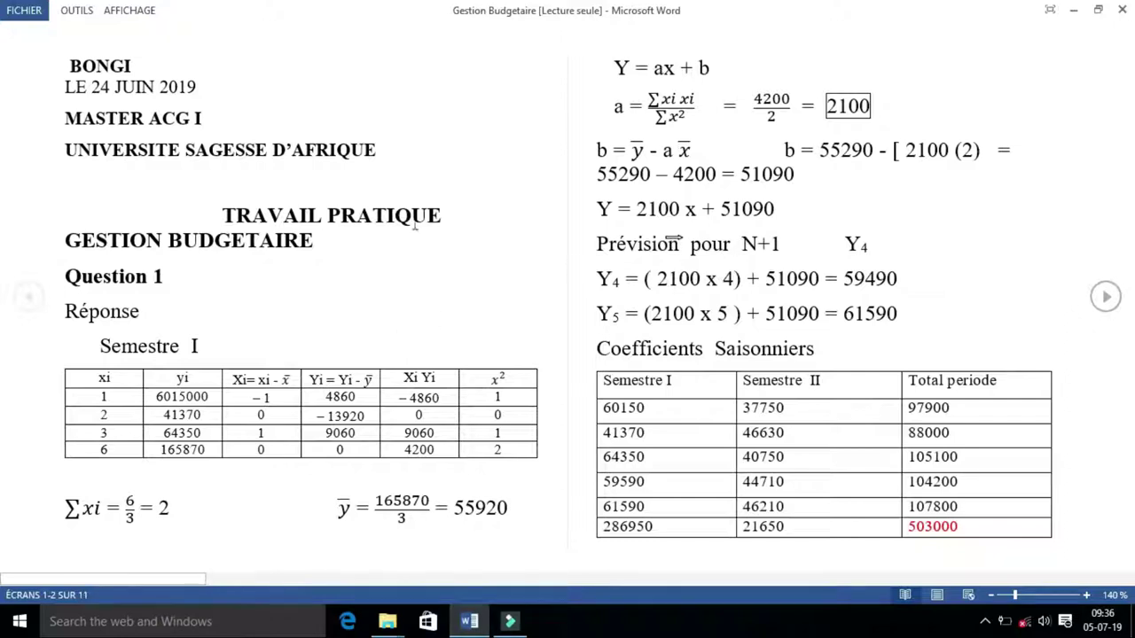
{"action": "left_click", "coordinate": [1104, 296]}
{"action": "left_click", "coordinate": [1105, 296]}
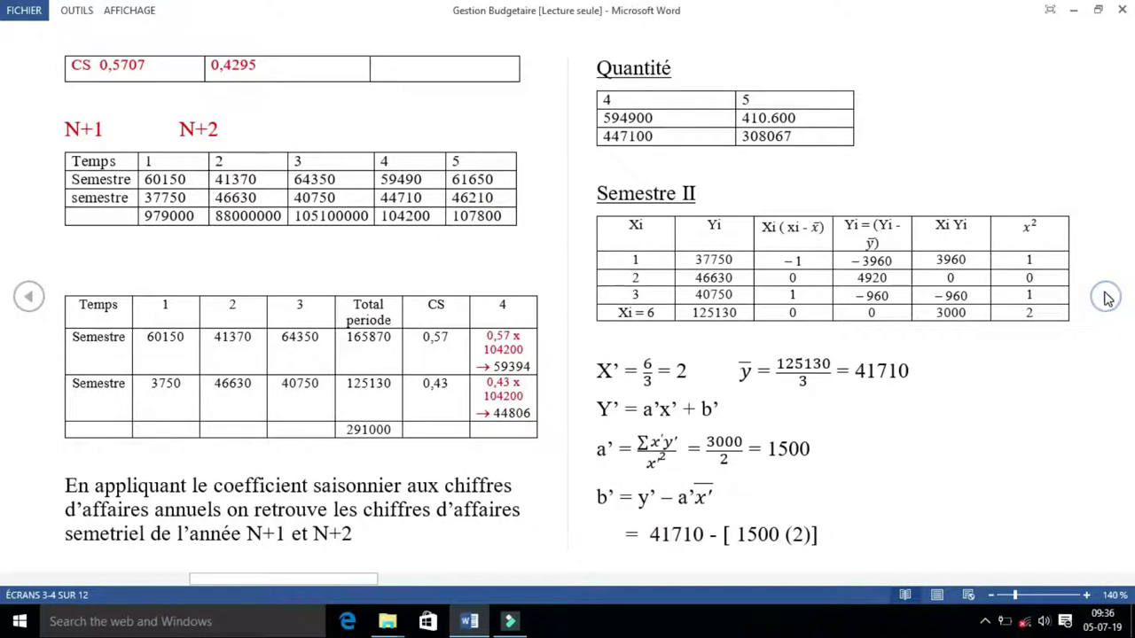
{"action": "left_click", "coordinate": [1104, 297]}
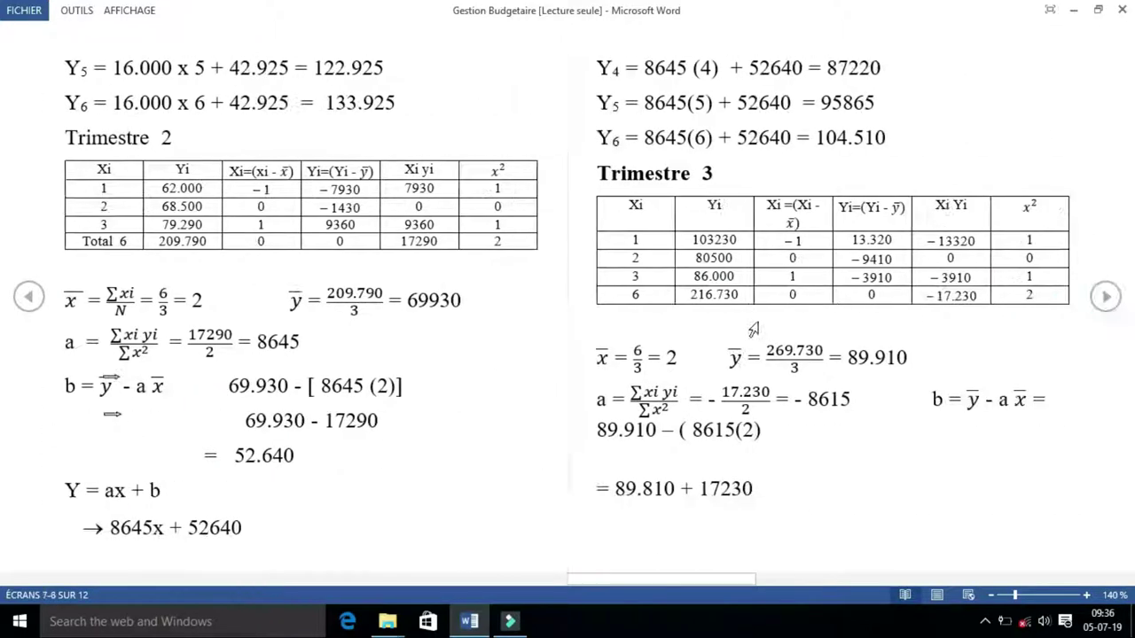
Point out the x̄ = 6/3 and ȳ = 269.730/3 calculations, then close Word
{"action": "left_click", "coordinate": [646, 358]}
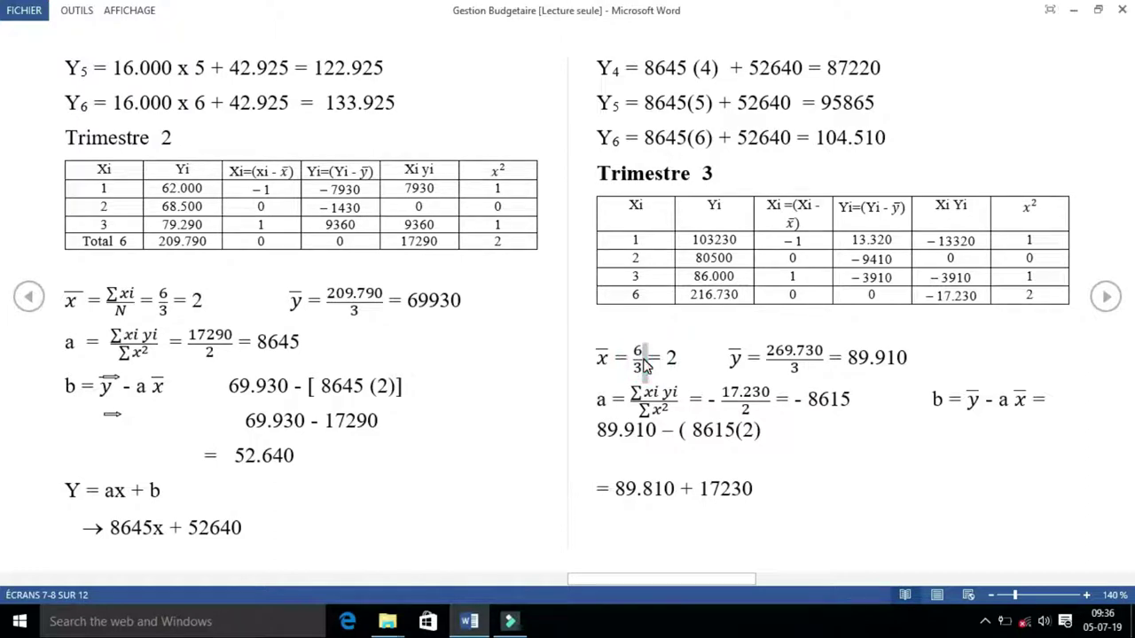
{"action": "left_click", "coordinate": [795, 351]}
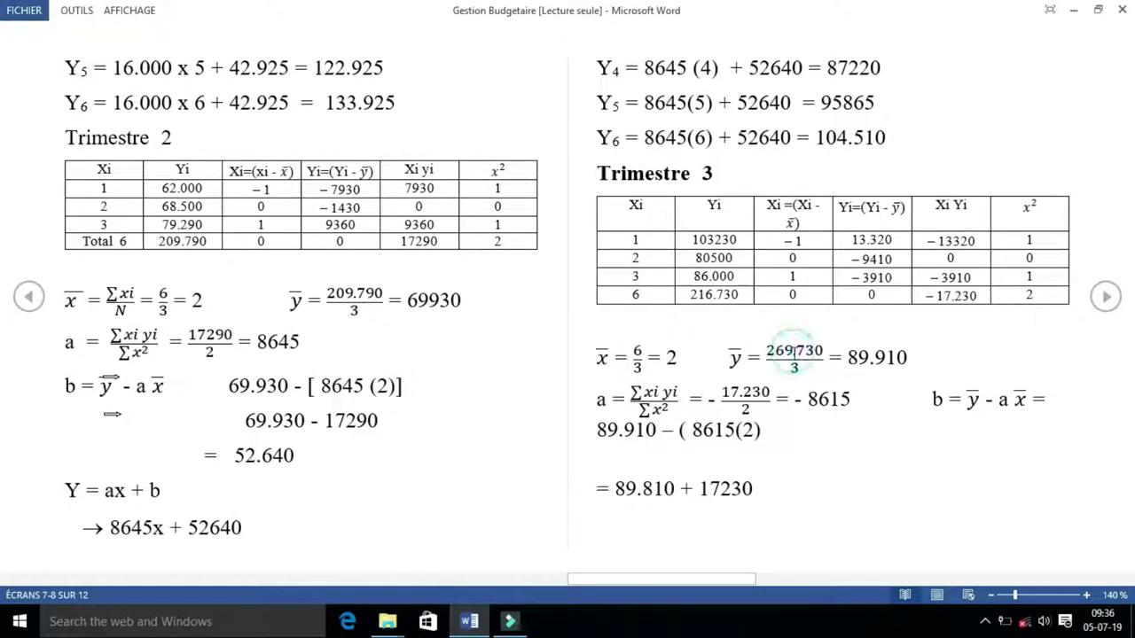
{"action": "left_click", "coordinate": [756, 358]}
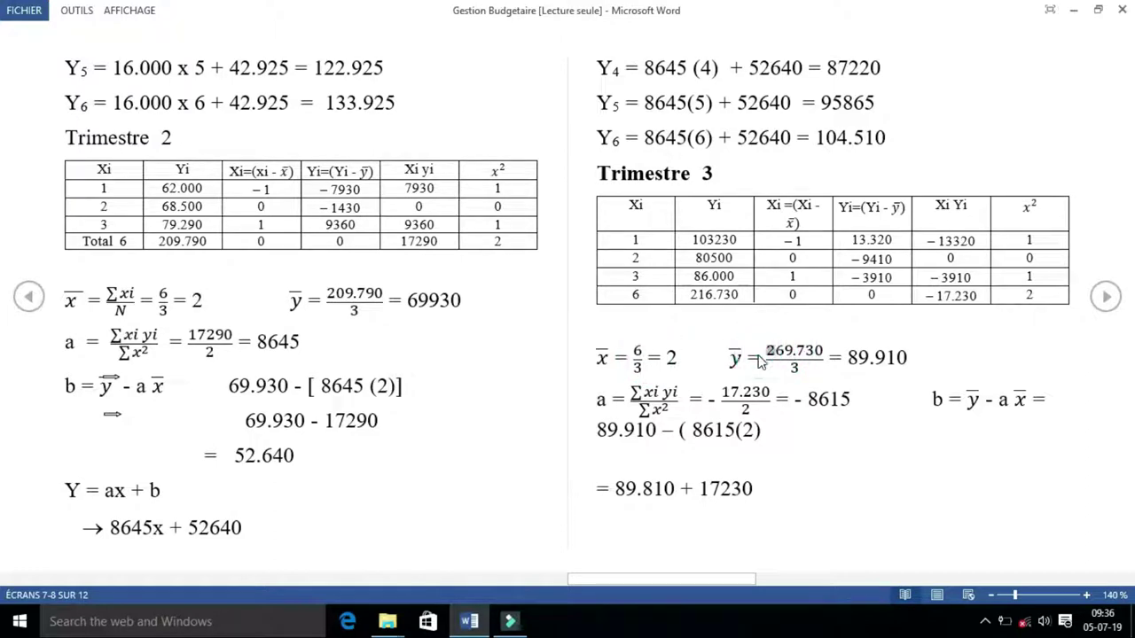
{"action": "left_click", "coordinate": [1122, 10]}
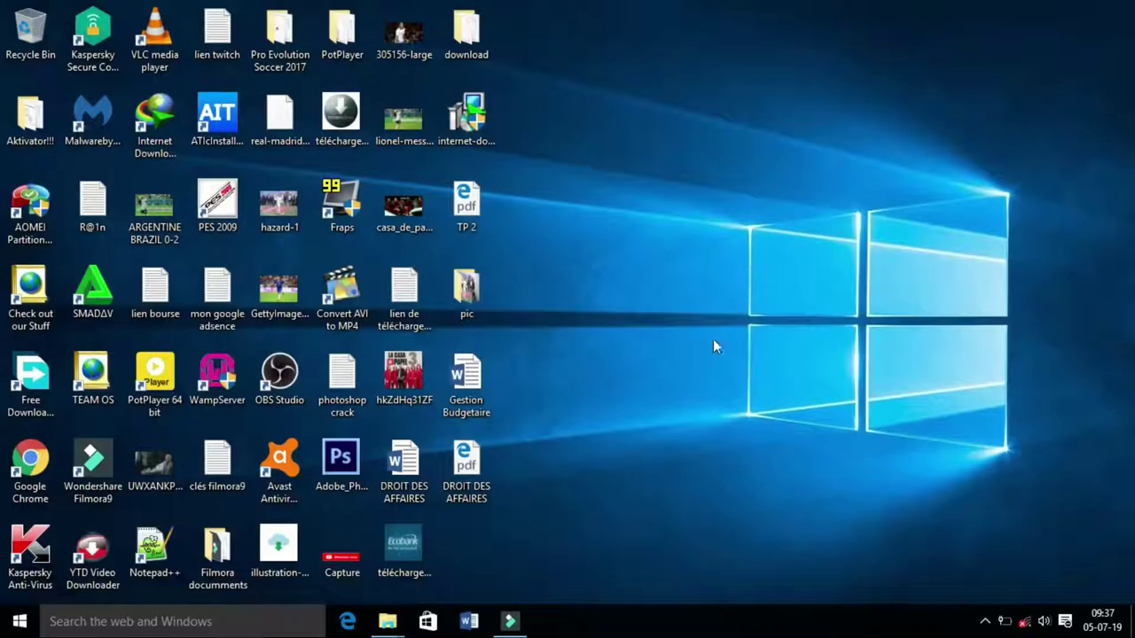
Open Gestion Budgetaire from the desktop and enter its modification password to edit it
{"action": "double_click", "coordinate": [465, 381]}
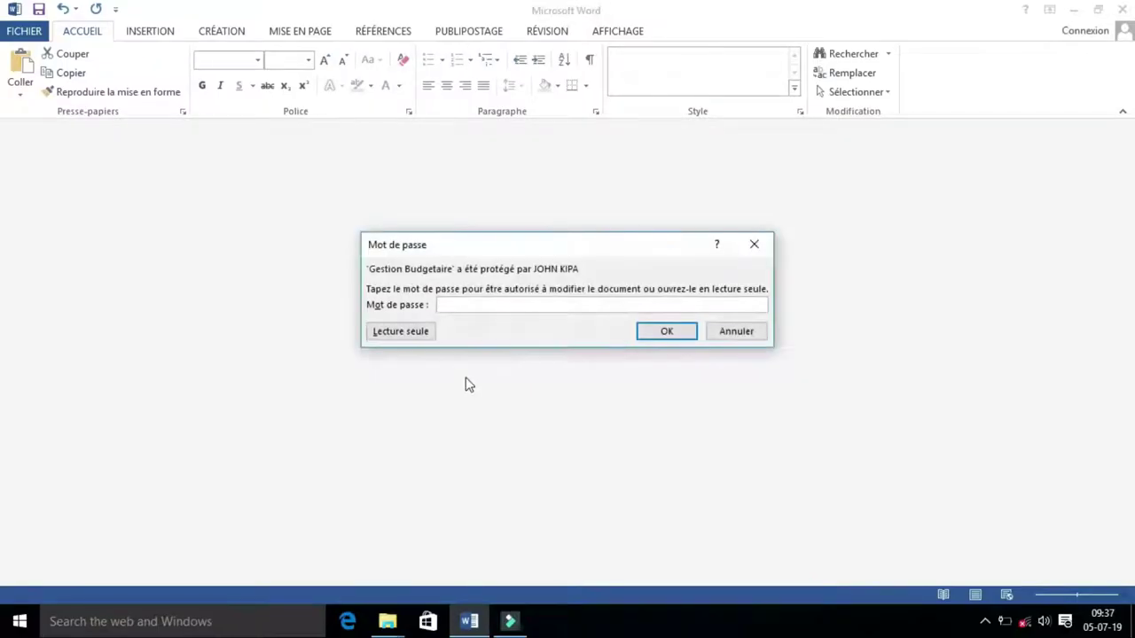
{"action": "key", "text": "Return"}
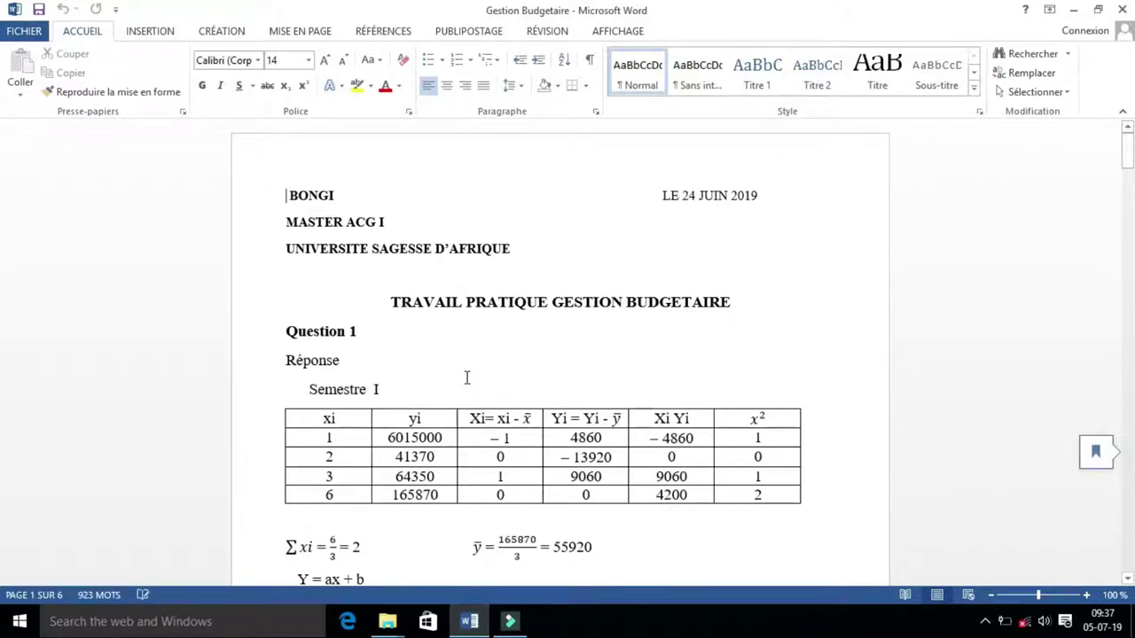
Delete the name at the end of the first line and type a new name
{"action": "key", "text": "End"}
{"action": "key", "text": "BackSpace"}
{"action": "key", "text": "BackSpace"}
{"action": "key", "text": "BackSpace"}
{"action": "key", "text": "BackSpace"}
{"action": "key", "text": "BackSpace"}
{"action": "type", "text": "JPH?"}
{"action": "key", "text": "BackSpace"}
{"action": "key", "text": "BackSpace"}
{"action": "key", "text": "BackSpace"}
{"action": "type", "text": "O"}
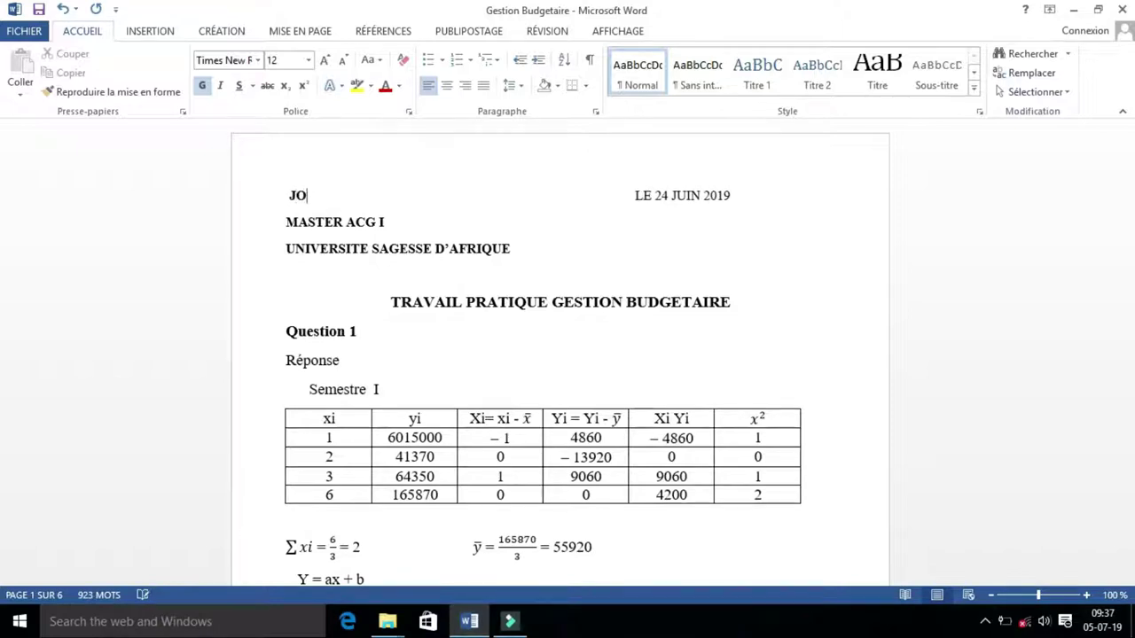
{"action": "type", "text": "HN"}
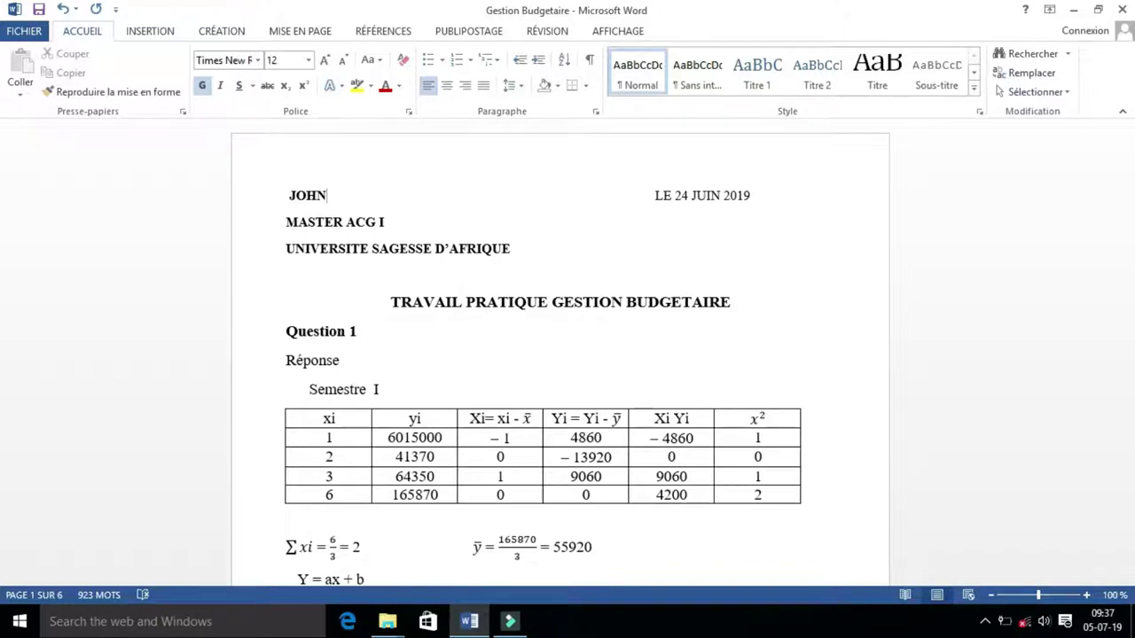
Scroll down to the Semestre II table, then return to the top of the document
{"action": "left_click", "coordinate": [467, 378]}
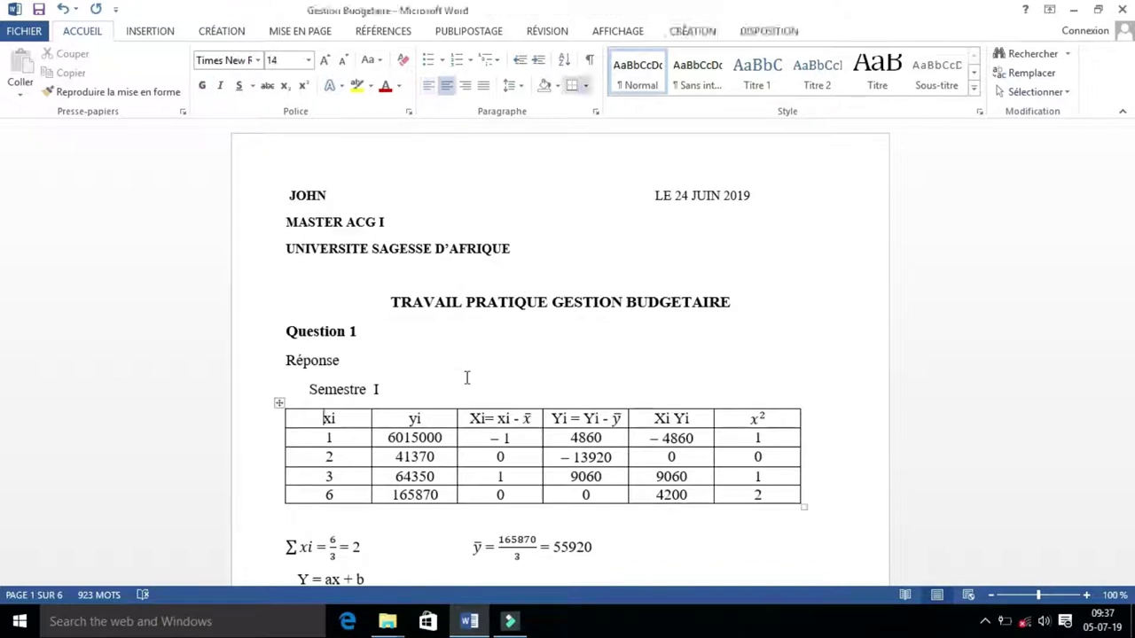
{"action": "scroll", "coordinate": [467, 378], "scroll_direction": "down", "scroll_amount": 5}
{"action": "scroll", "coordinate": [467, 377], "scroll_direction": "down", "scroll_amount": 10}
{"action": "scroll", "coordinate": [467, 378], "scroll_direction": "down", "scroll_amount": 8}
{"action": "scroll", "coordinate": [467, 377], "scroll_direction": "down", "scroll_amount": 3}
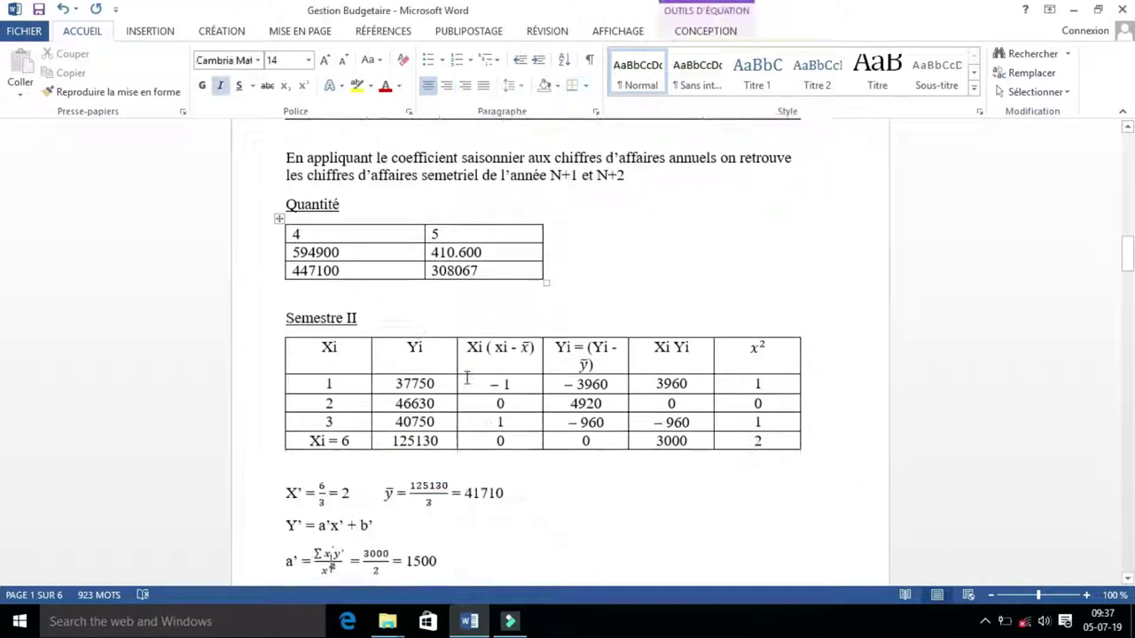
{"action": "left_click", "coordinate": [467, 378]}
{"action": "key", "text": "shift+F5"}
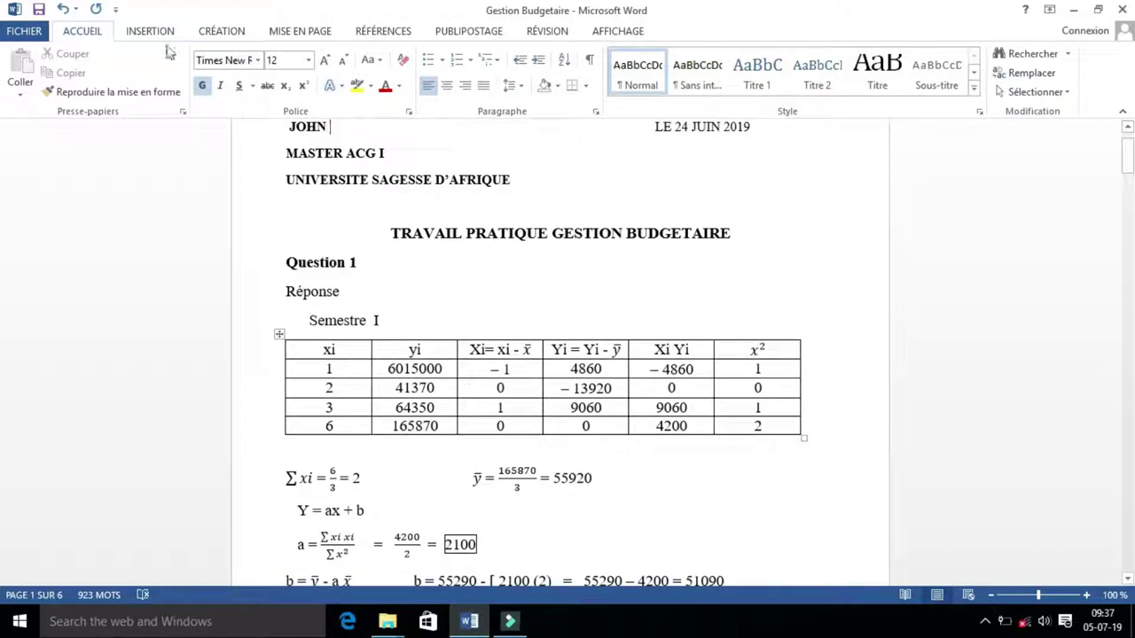
Bring up the General Options password settings from the Save As dialog
{"action": "left_click", "coordinate": [27, 31]}
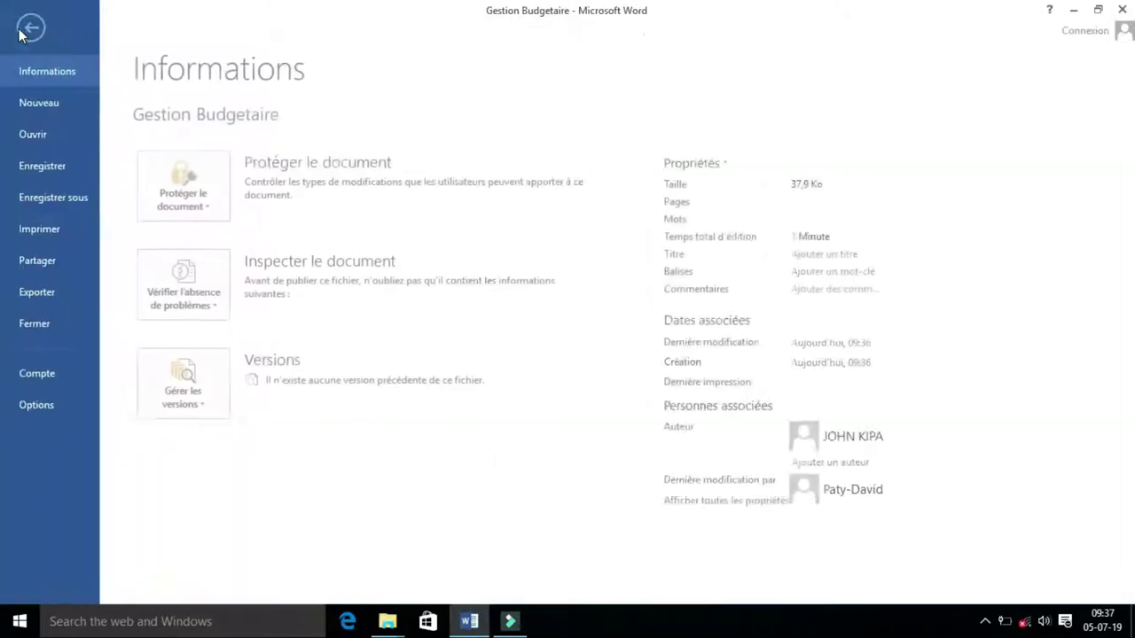
{"action": "left_click", "coordinate": [71, 202]}
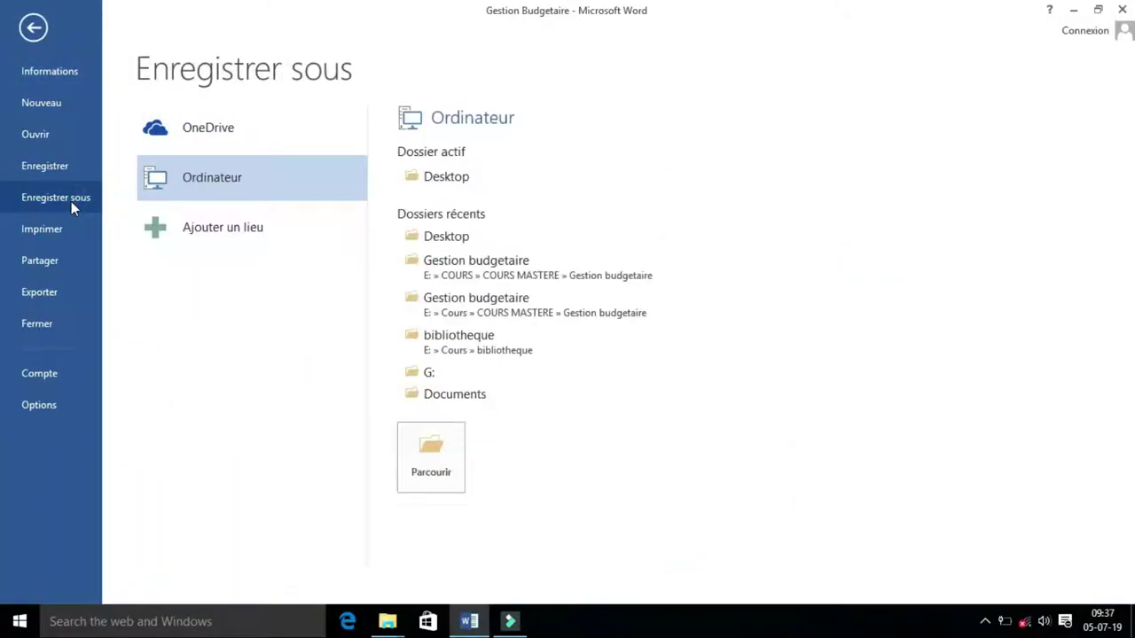
{"action": "left_click", "coordinate": [433, 462]}
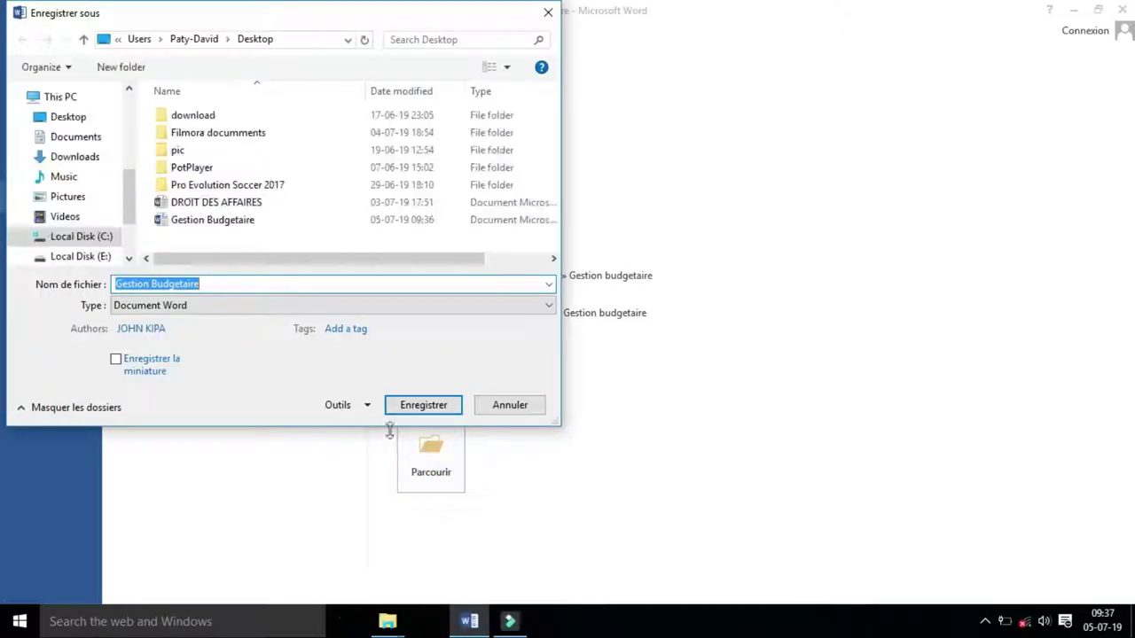
{"action": "left_click", "coordinate": [368, 405]}
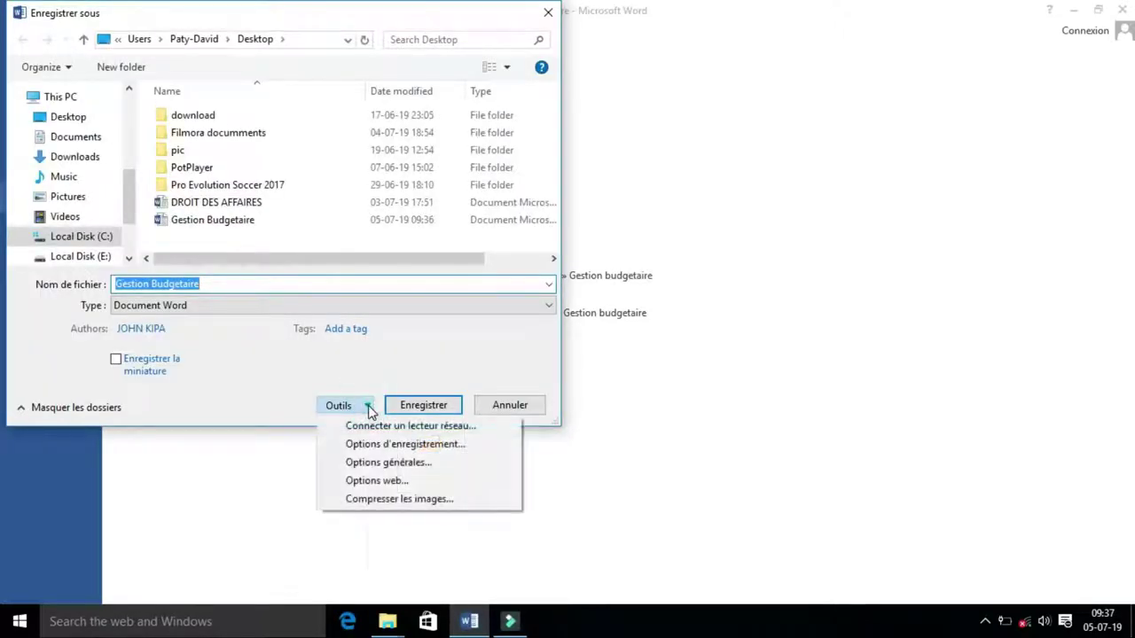
{"action": "left_click", "coordinate": [398, 460]}
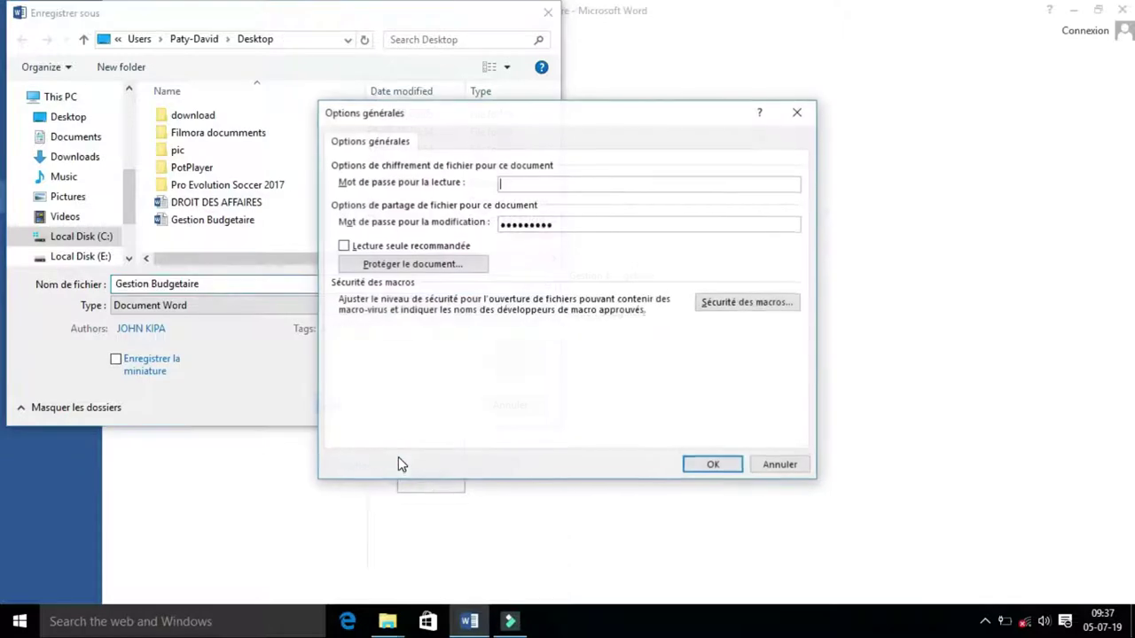
Remove the modification password, set and confirm an opening password, and save to the Desktop
{"action": "left_click", "coordinate": [560, 226]}
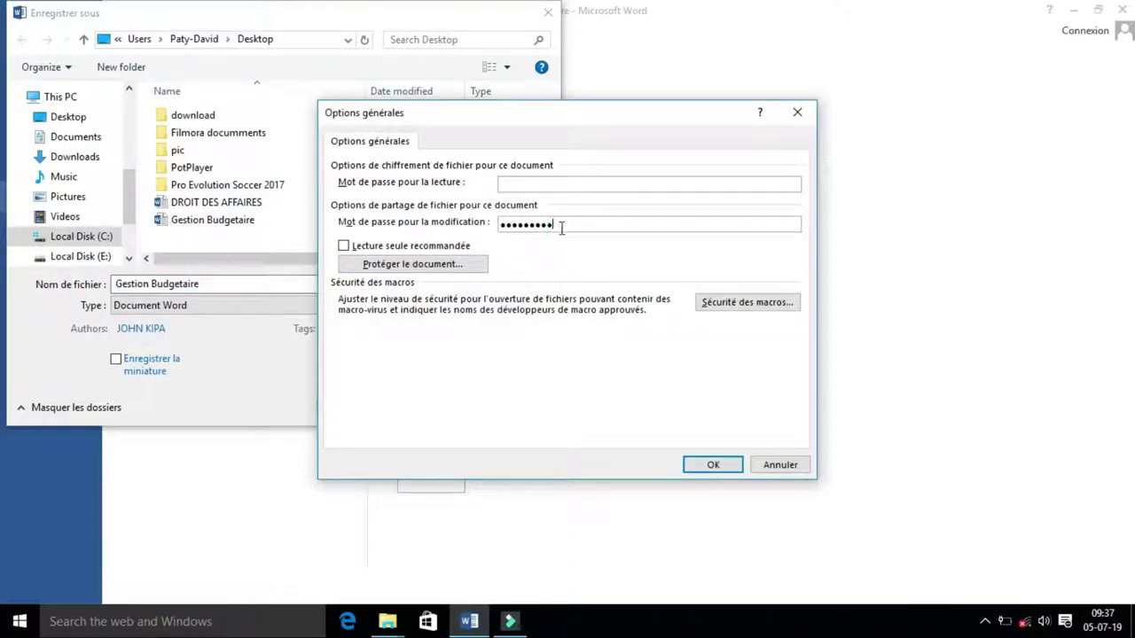
{"action": "key", "text": "BackSpace"}
{"action": "key", "text": "BackSpace"}
{"action": "key", "text": "BackSpace"}
{"action": "left_click", "coordinate": [526, 182]}
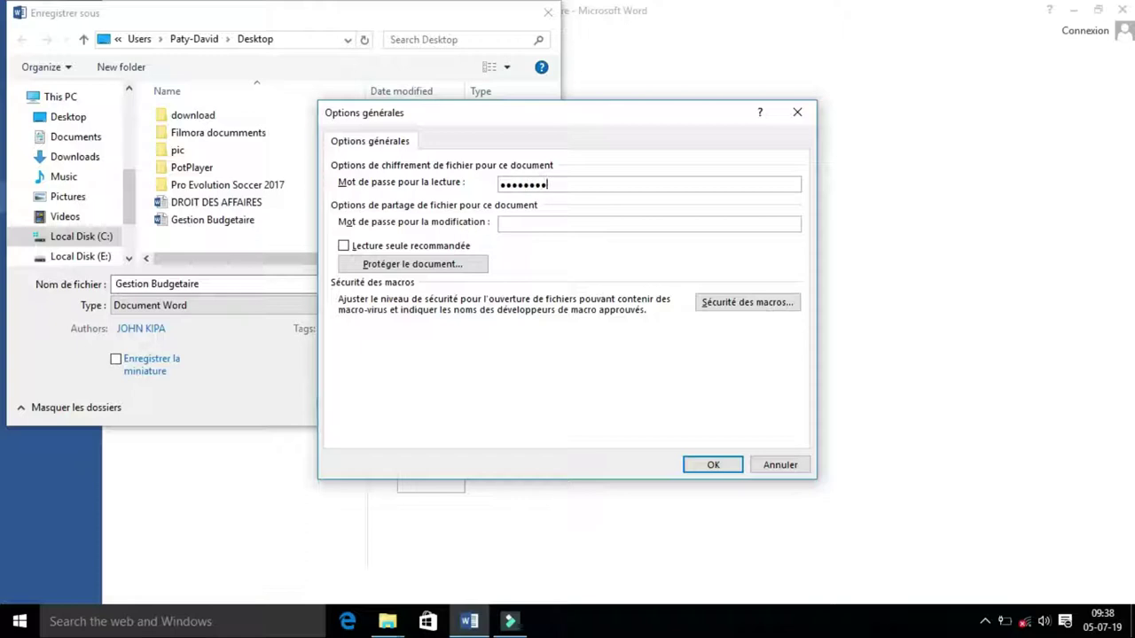
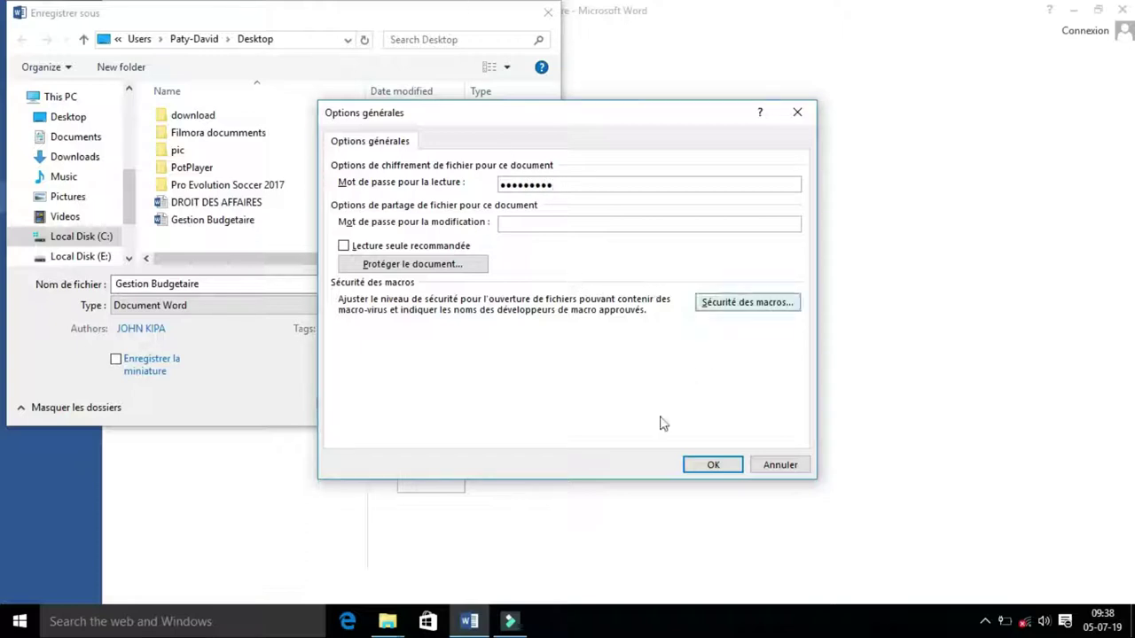
{"action": "left_click", "coordinate": [709, 466]}
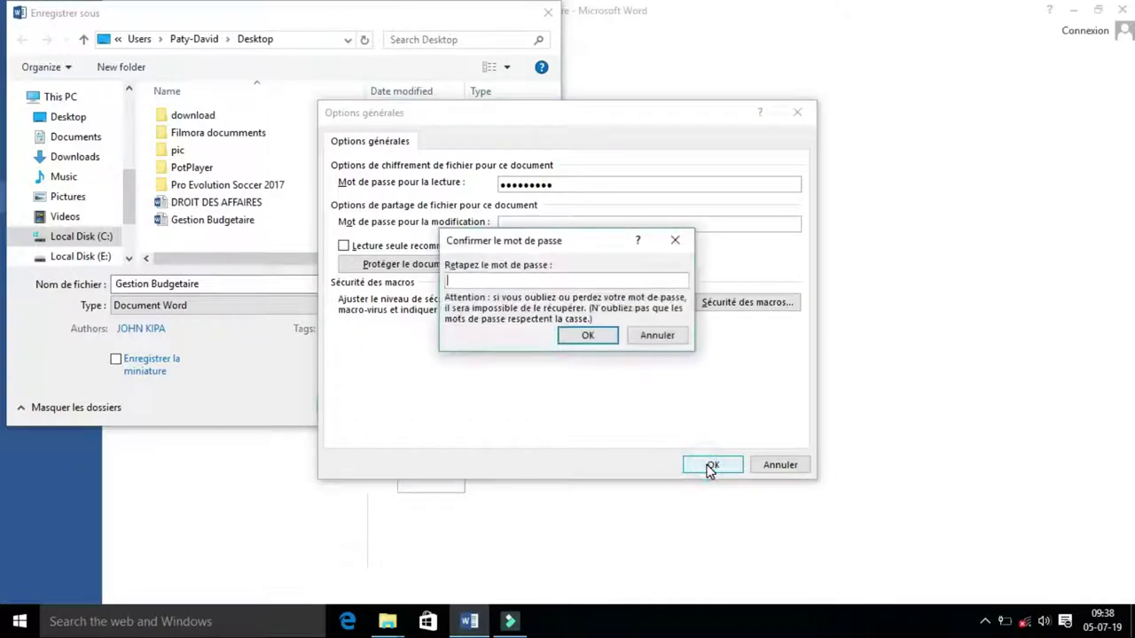
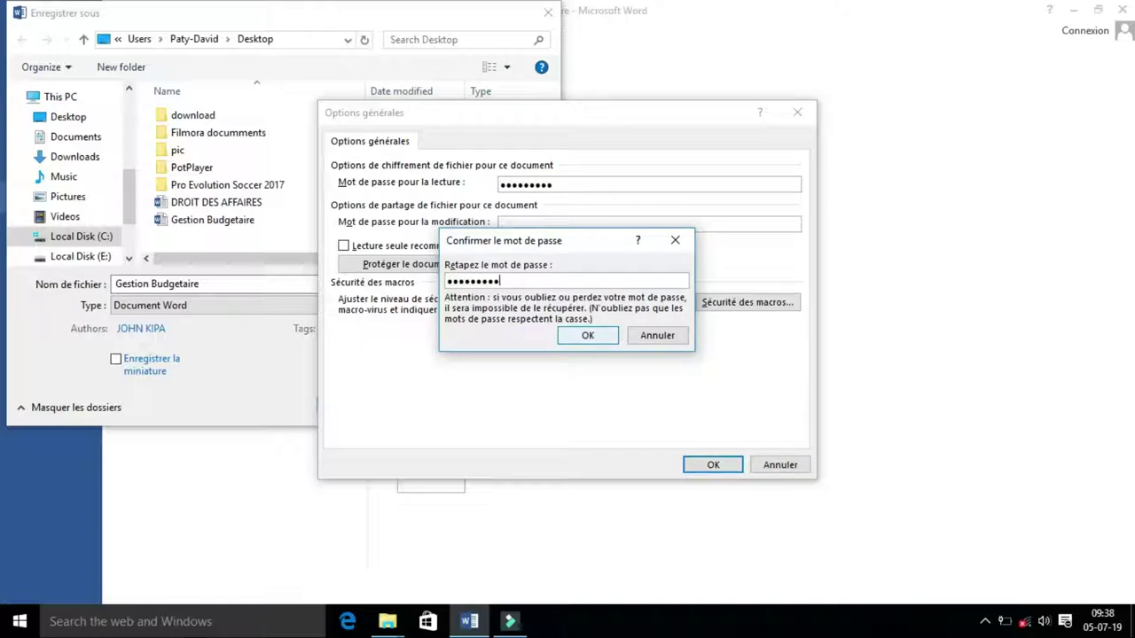
{"action": "left_click", "coordinate": [584, 340]}
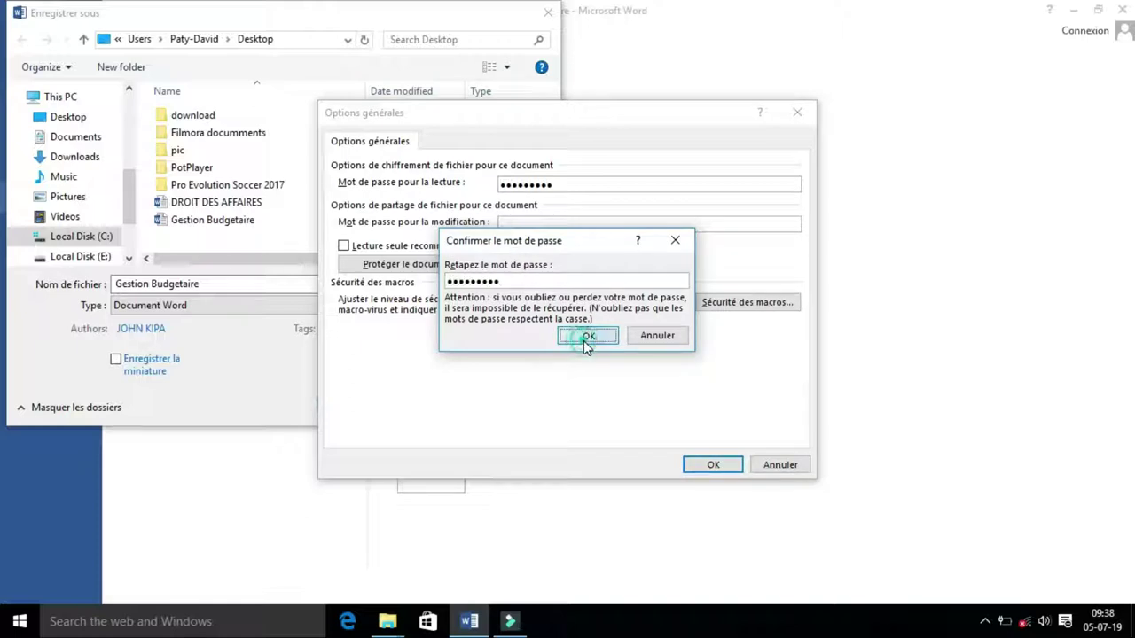
{"action": "key", "text": "Return"}
{"action": "left_click", "coordinate": [429, 406]}
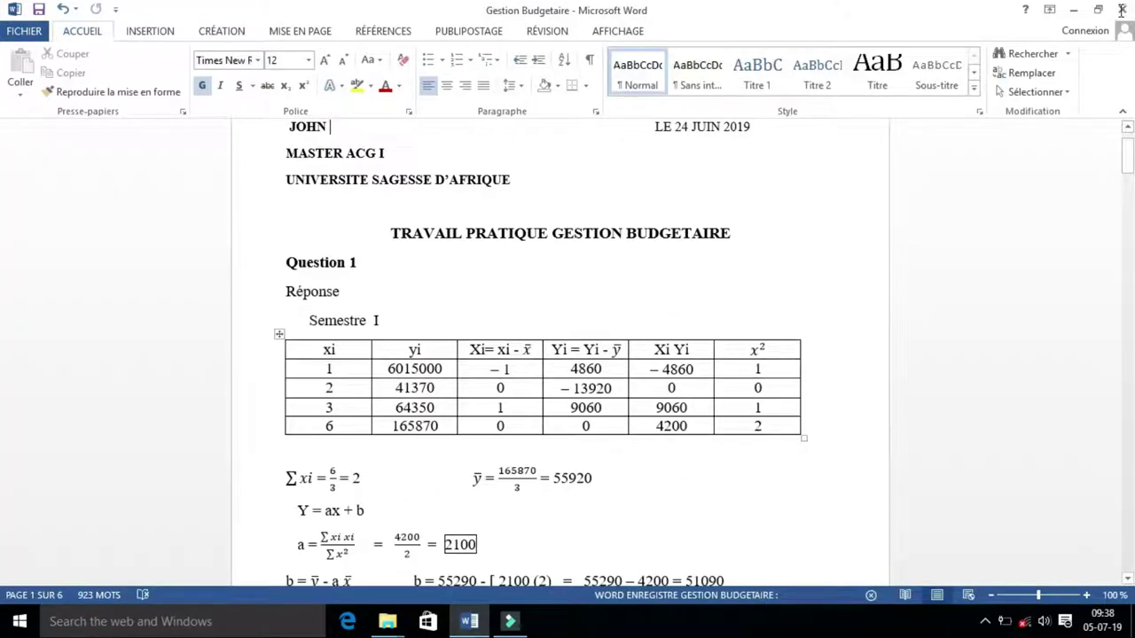
Close Word and reopen Gestion Budgetaire from the desktop
{"action": "left_click", "coordinate": [1121, 10]}
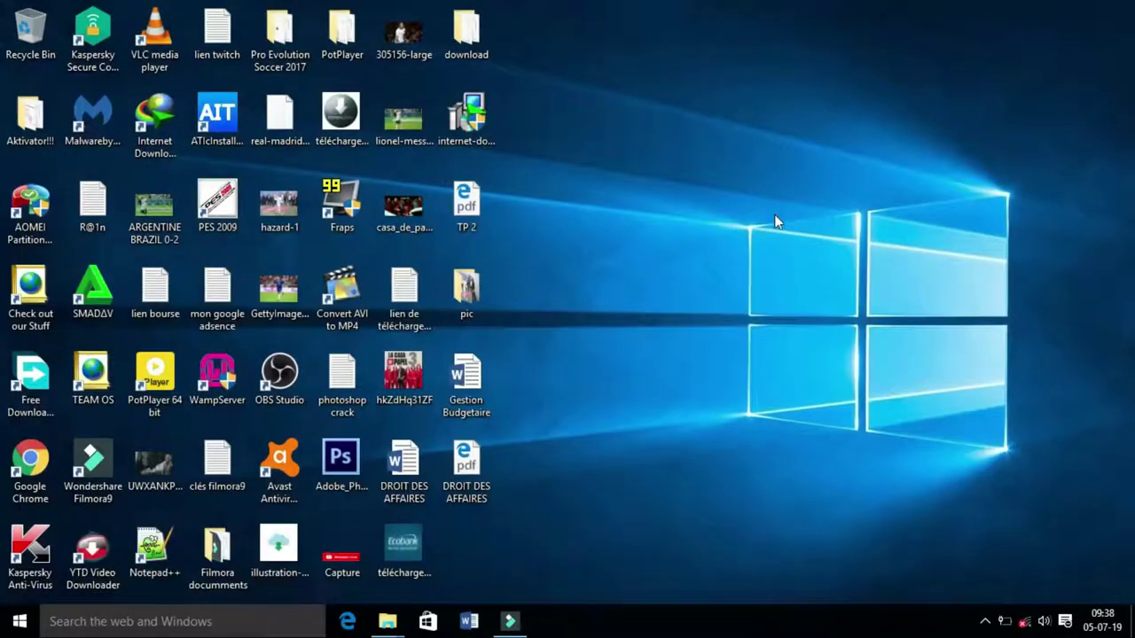
{"action": "double_click", "coordinate": [465, 388]}
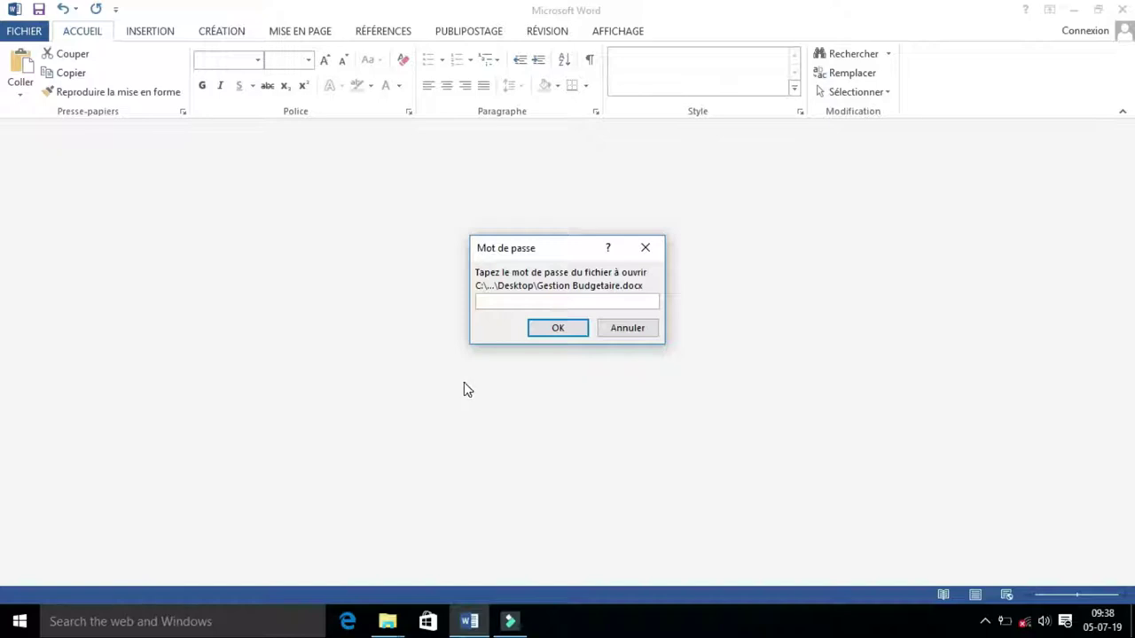
Enter the opening password to load Gestion Budgetaire
{"action": "key", "text": "Return"}
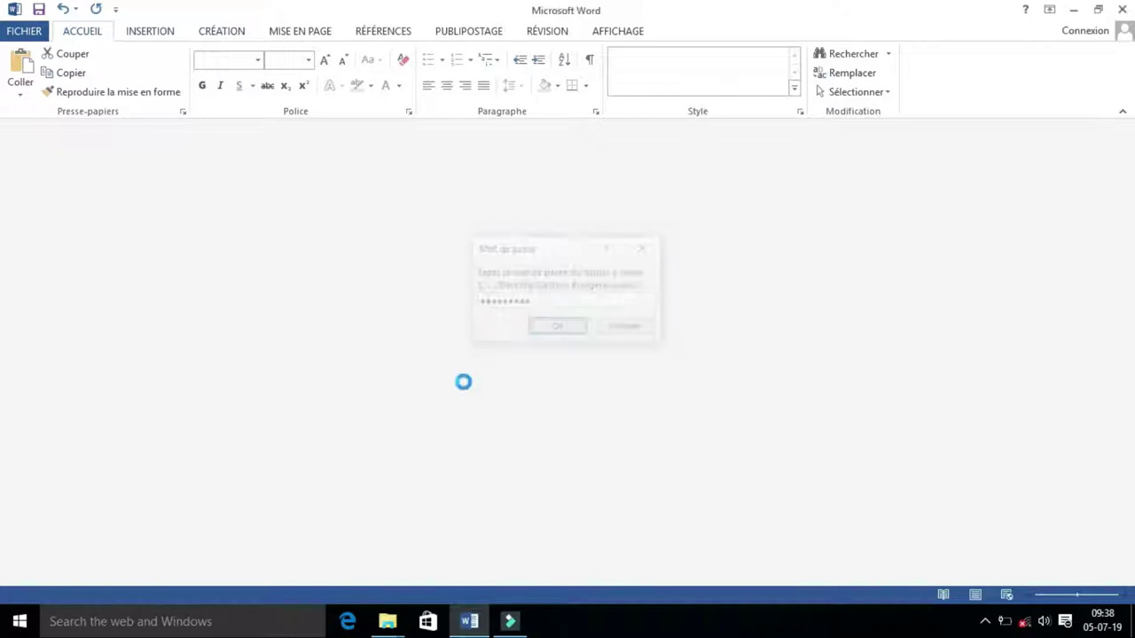